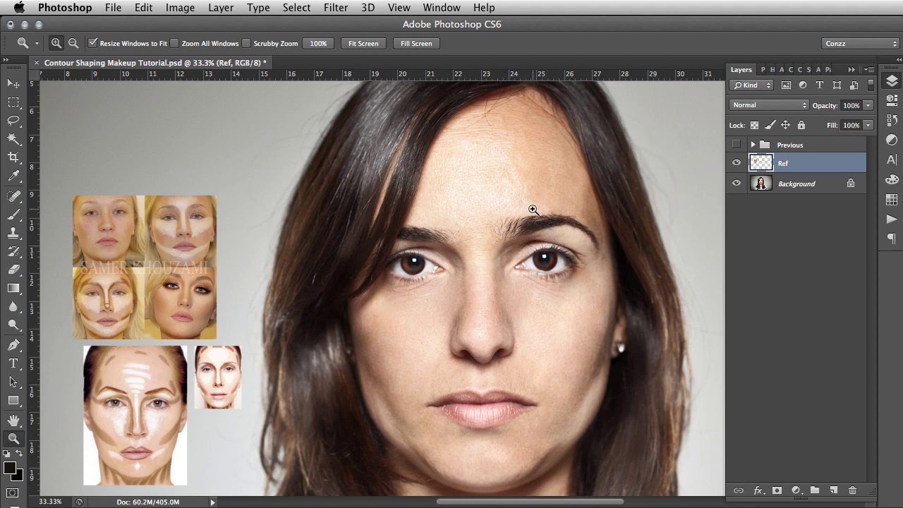
Examine the woman's face in the portrait and the contour makeup reference images beside it.
{"action": "left_click_drag", "start_coordinate": [504, 295], "coordinate": [524, 265]}
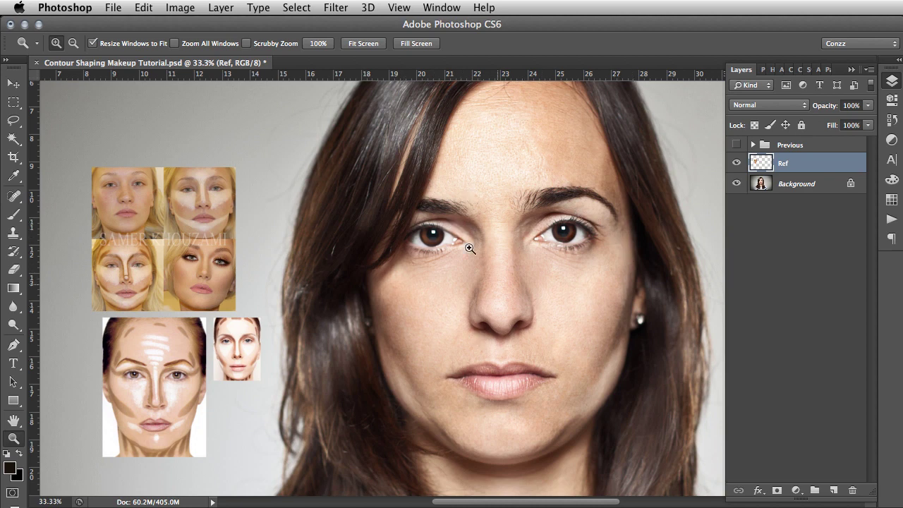
{"action": "left_click", "coordinate": [515, 284]}
{"action": "scroll", "coordinate": [515, 284], "scroll_direction": "down", "scroll_amount": 2}
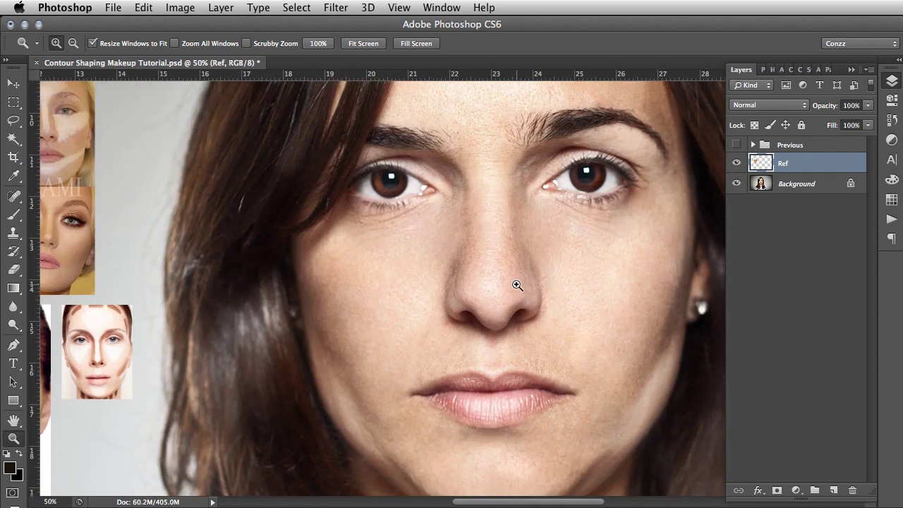
{"action": "scroll", "coordinate": [621, 286], "scroll_direction": "up", "scroll_amount": 1}
{"action": "left_click_drag", "start_coordinate": [598, 276], "coordinate": [552, 277]}
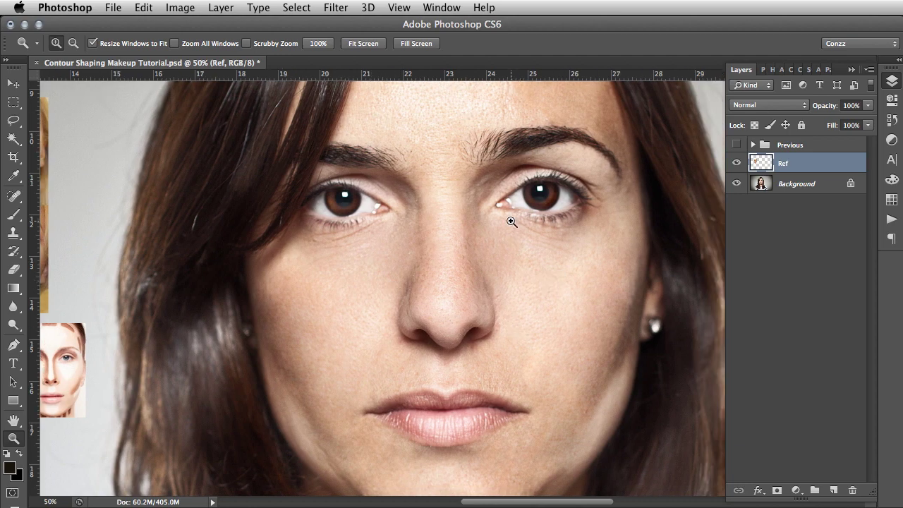
{"action": "right_click", "coordinate": [586, 174]}
{"action": "left_click", "coordinate": [642, 240]}
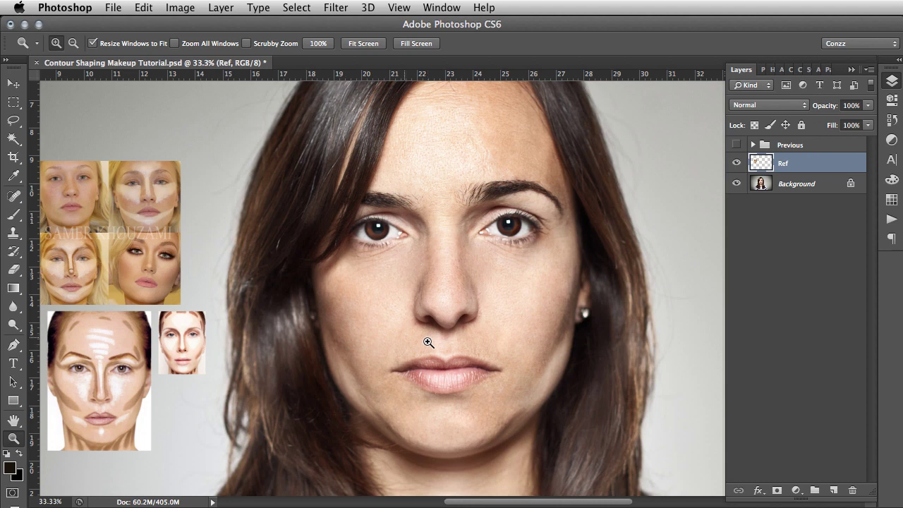
{"action": "left_click_drag", "start_coordinate": [263, 322], "coordinate": [317, 322]}
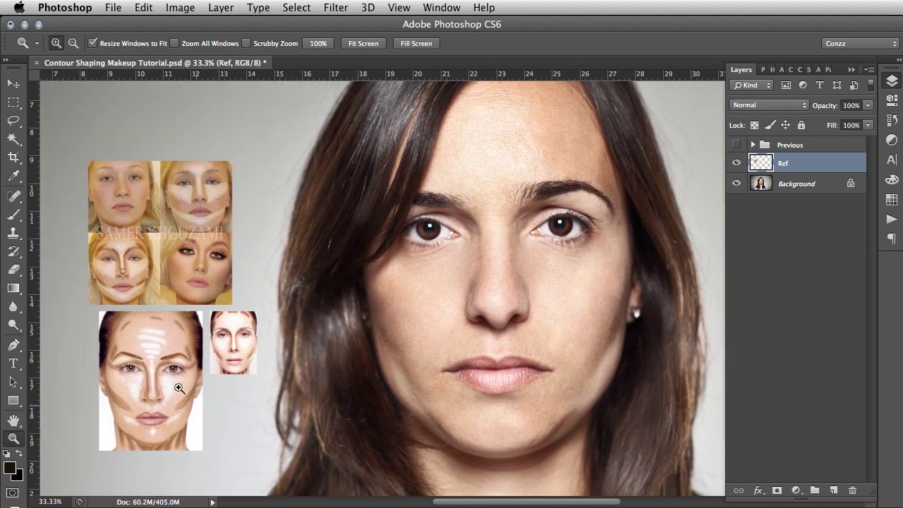
{"action": "left_click_drag", "start_coordinate": [634, 215], "coordinate": [629, 222]}
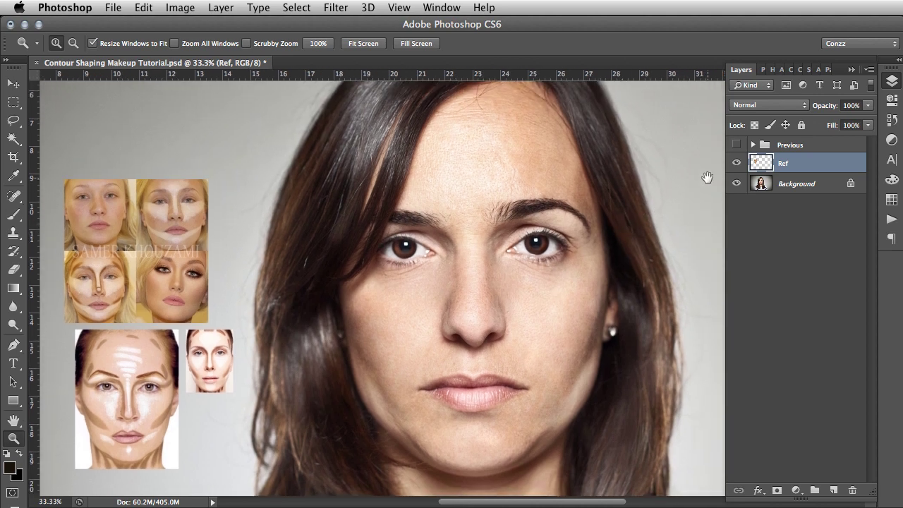
Show the Previous group to inspect the finished contouring up close and at full view, and hide it again.
{"action": "left_click", "coordinate": [735, 145]}
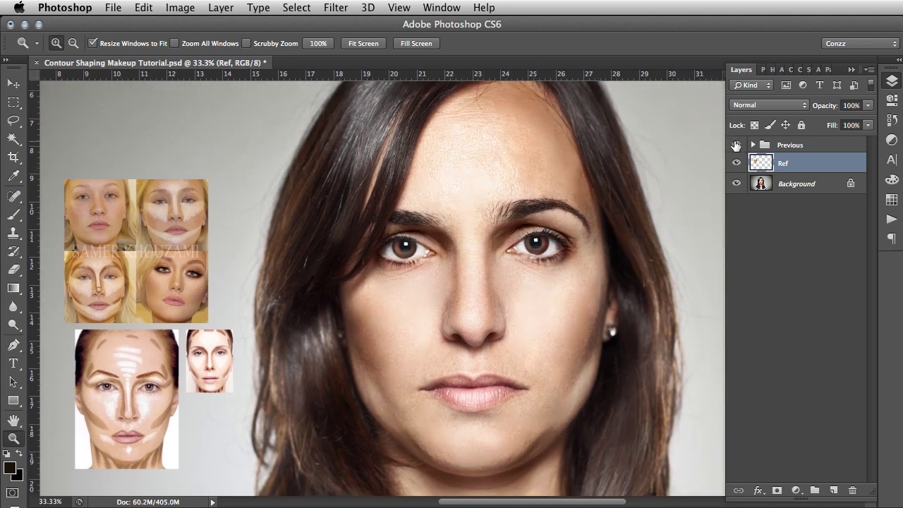
{"action": "left_click", "coordinate": [519, 286]}
{"action": "scroll", "coordinate": [497, 267], "scroll_direction": "down", "scroll_amount": 3}
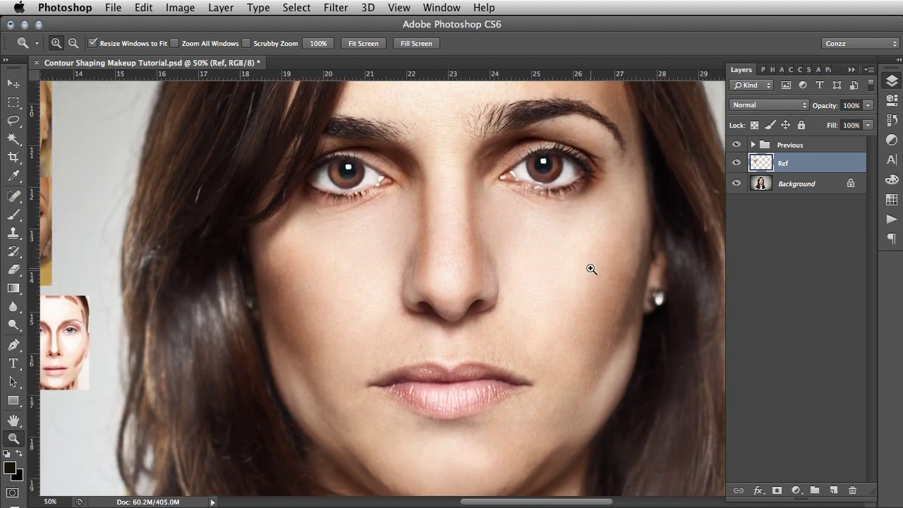
{"action": "left_click_drag", "start_coordinate": [598, 235], "coordinate": [556, 324]}
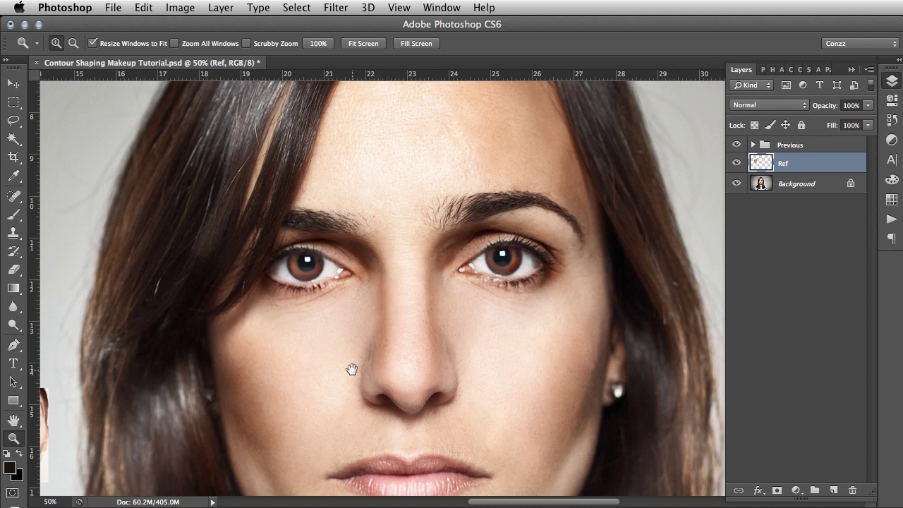
{"action": "left_click_drag", "start_coordinate": [352, 368], "coordinate": [411, 266]}
{"action": "right_click", "coordinate": [503, 203]}
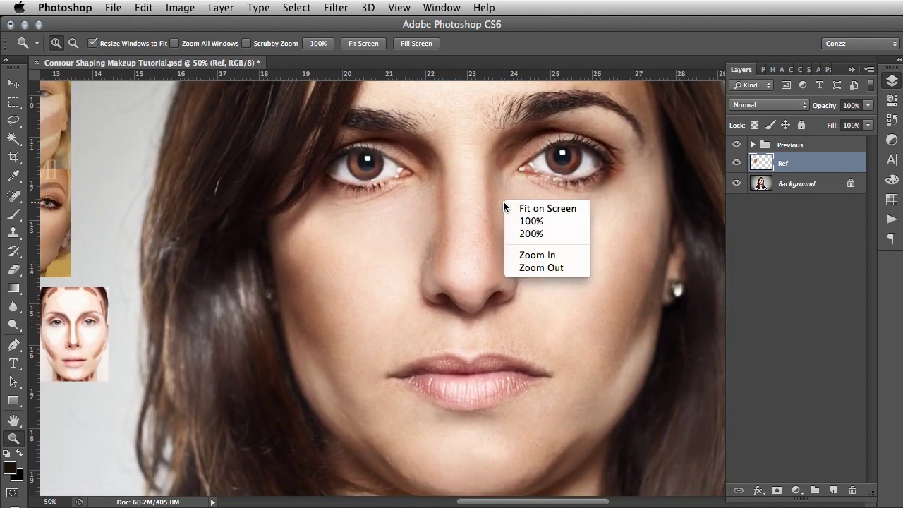
{"action": "left_click", "coordinate": [530, 213]}
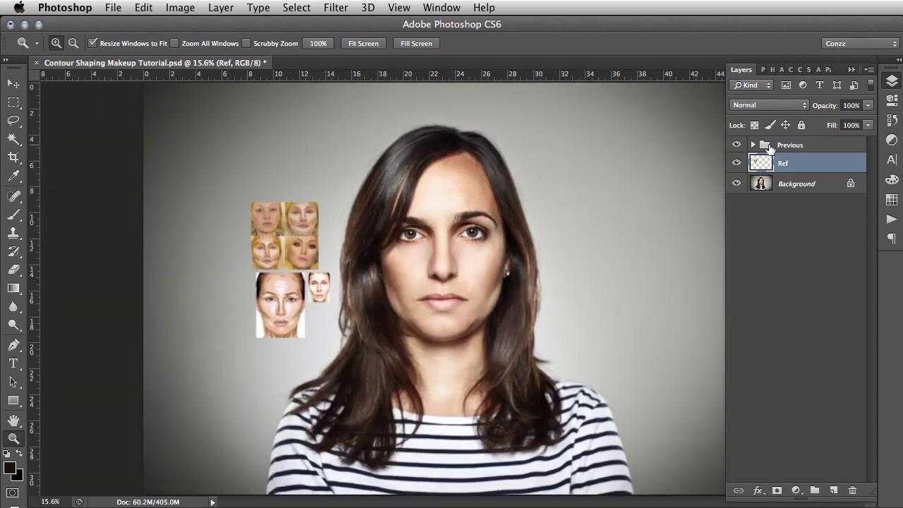
{"action": "left_click", "coordinate": [415, 231]}
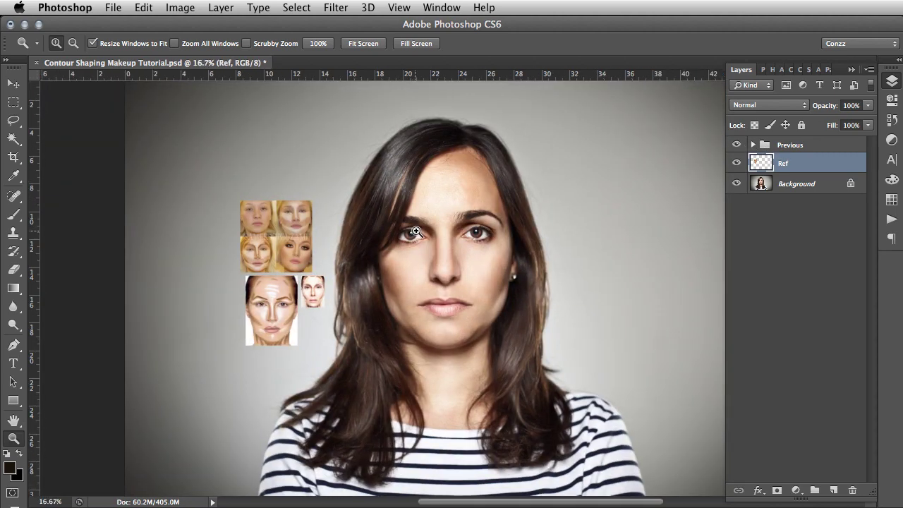
{"action": "left_click", "coordinate": [415, 231]}
{"action": "left_click", "coordinate": [415, 230]}
{"action": "left_click", "coordinate": [736, 145]}
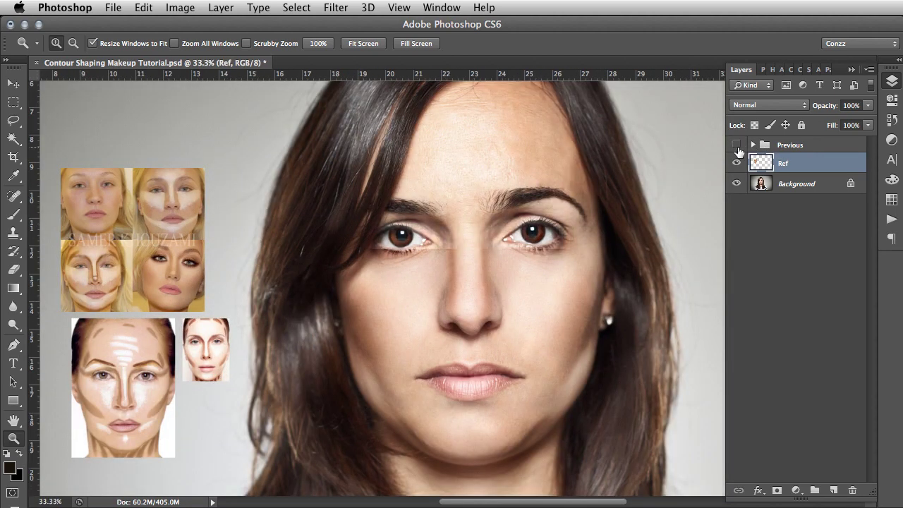
Create a new layer group above the Ref layer and add an empty layer inside it.
{"action": "left_click", "coordinate": [815, 490]}
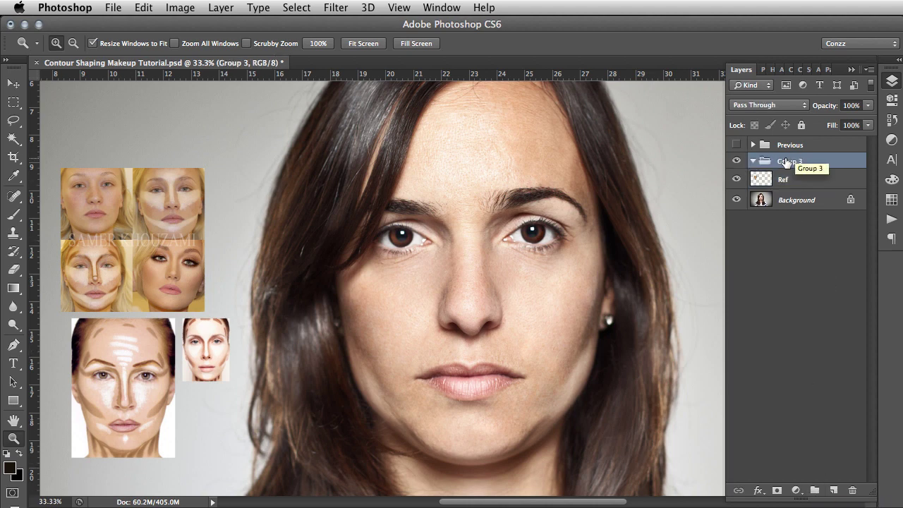
{"action": "left_click", "coordinate": [752, 161]}
{"action": "left_click", "coordinate": [751, 162]}
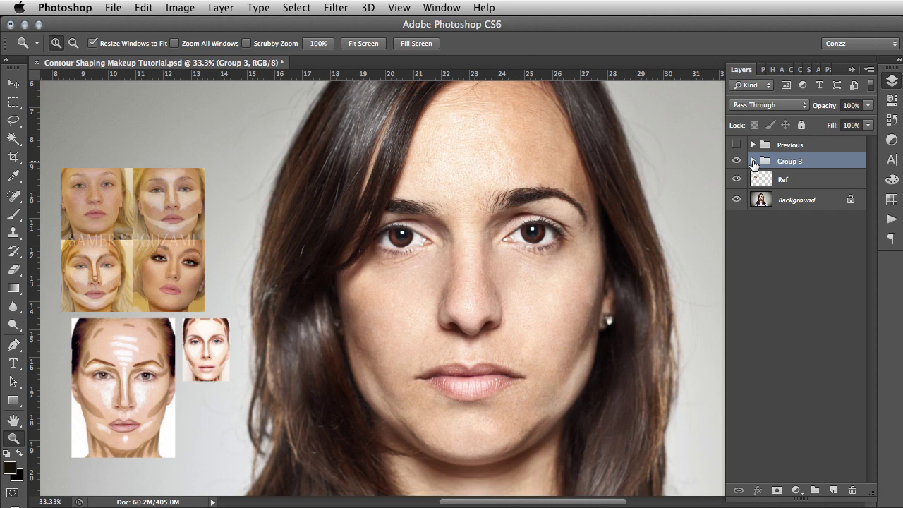
{"action": "left_click", "coordinate": [752, 161]}
{"action": "key", "text": "super+shift+n"}
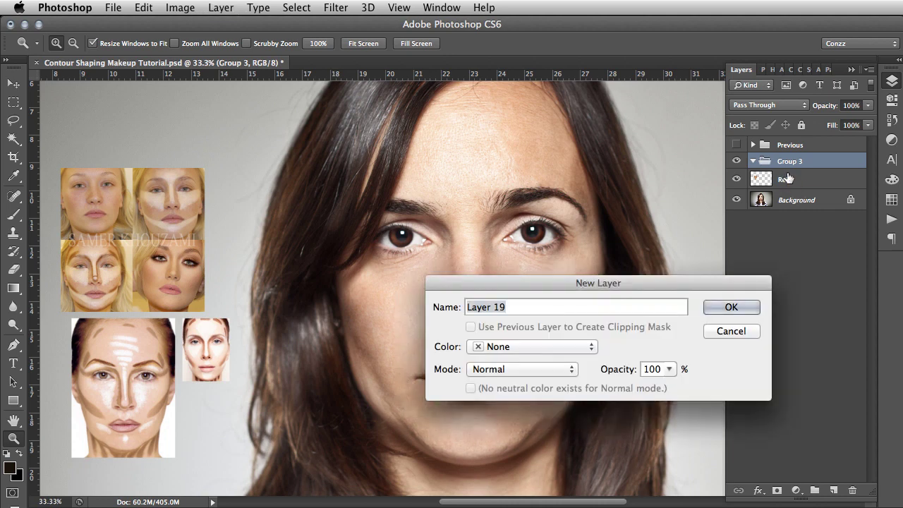
{"action": "key", "text": "Escape"}
{"action": "key", "text": "super+alt+shift+n"}
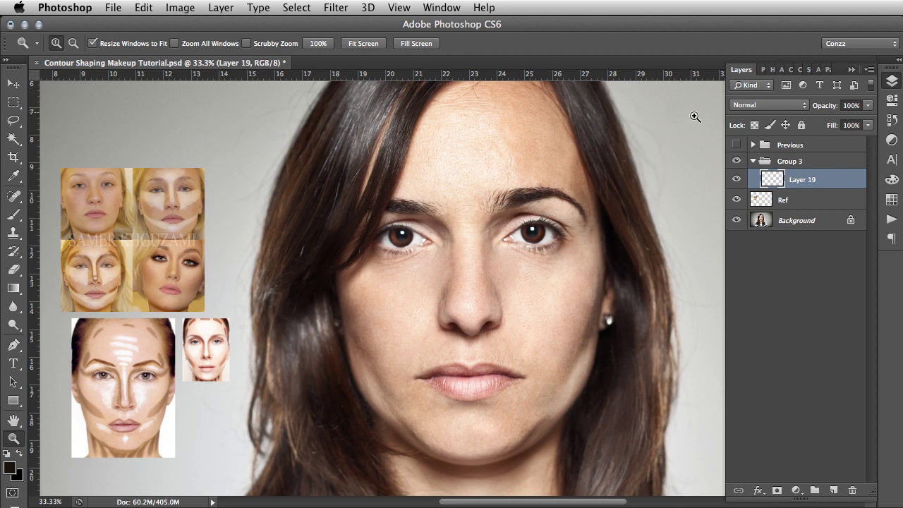
Set the blend mode of the new empty layer to Multiply.
{"action": "left_click", "coordinate": [771, 104]}
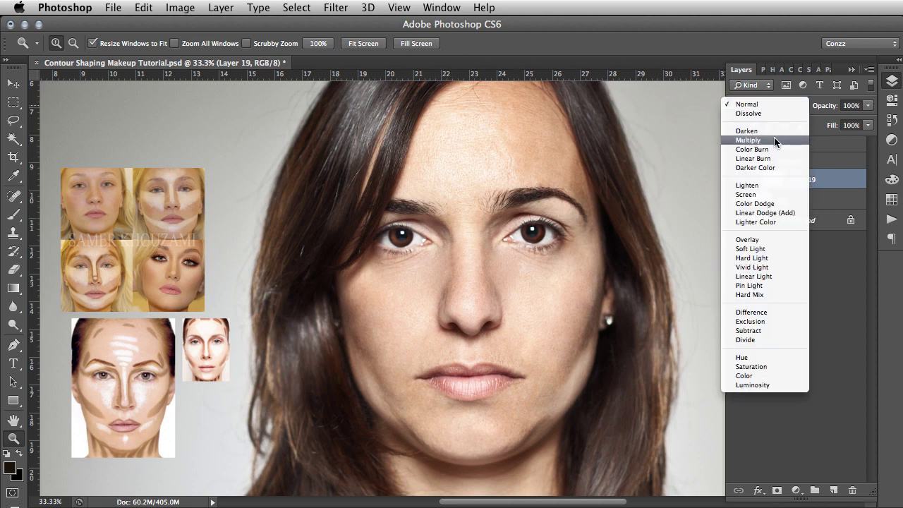
{"action": "key", "text": "Escape"}
{"action": "key", "text": "shift+alt+m"}
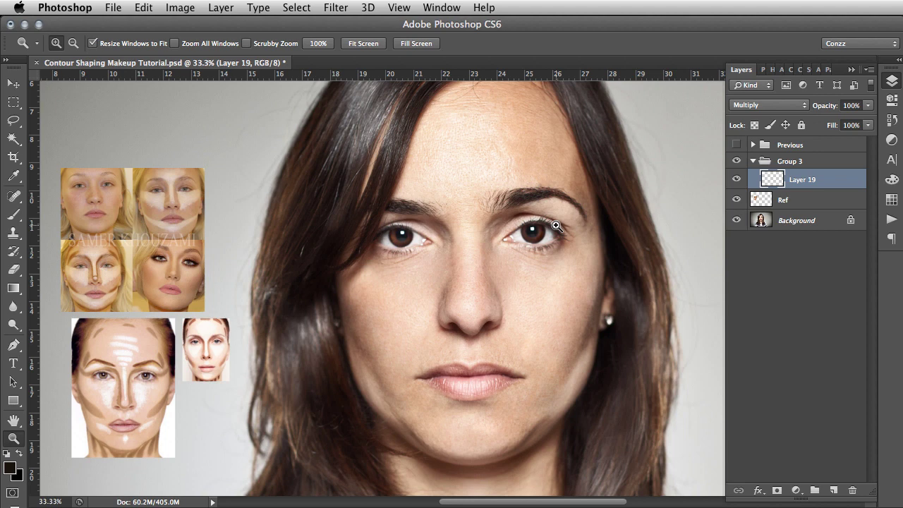
Sample the brown contour shade from the large lower reference face for the Brush tool and set the brush size to 100.
{"action": "key", "text": "b"}
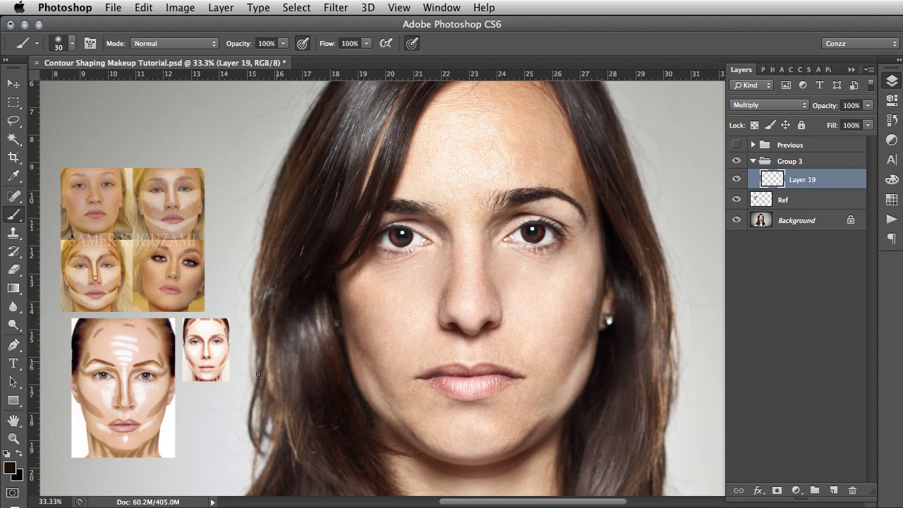
{"action": "left_click", "coordinate": [164, 403], "text": "alt"}
{"action": "left_click_drag", "start_coordinate": [166, 400], "coordinate": [156, 403]}
{"action": "key", "text": "bracketright"}
{"action": "key", "text": "bracketleft"}
{"action": "key", "text": "bracketright"}
{"action": "key", "text": "bracketright"}
{"action": "key", "text": "bracketright"}
Paint brown contour strokes under both cheekbones on the Multiply layer.
{"action": "left_click", "coordinate": [750, 106]}
{"action": "left_click", "coordinate": [749, 108]}
{"action": "mouse_move", "coordinate": [348, 307]}
{"action": "left_mouse_down"}
{"action": "mouse_move", "coordinate": [383, 352]}
{"action": "mouse_move", "coordinate": [339, 297]}
{"action": "mouse_move", "coordinate": [390, 350]}
{"action": "mouse_move", "coordinate": [342, 300]}
{"action": "mouse_move", "coordinate": [382, 351]}
{"action": "mouse_move", "coordinate": [357, 331]}
{"action": "left_mouse_up"}
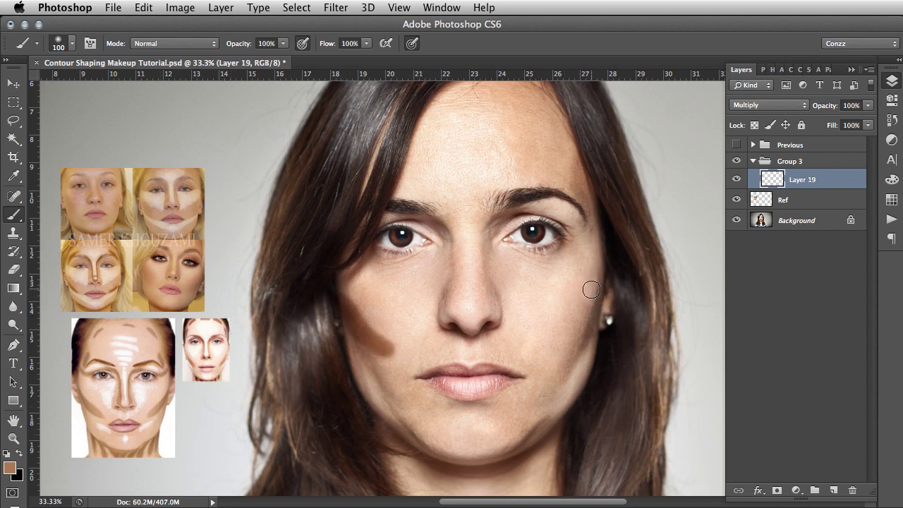
{"action": "mouse_move", "coordinate": [597, 268]}
{"action": "left_mouse_down"}
{"action": "mouse_move", "coordinate": [576, 330]}
{"action": "mouse_move", "coordinate": [555, 342]}
{"action": "mouse_move", "coordinate": [588, 313]}
{"action": "mouse_move", "coordinate": [564, 339]}
{"action": "mouse_move", "coordinate": [597, 267]}
{"action": "mouse_move", "coordinate": [568, 323]}
{"action": "left_mouse_up"}
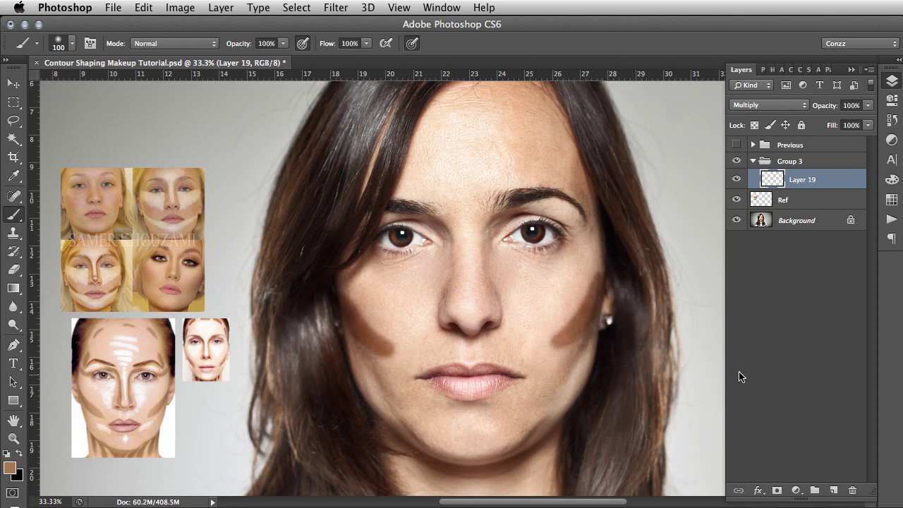
Add another layer in Multiply mode and paint brown contour along the jawline and under the chin.
{"action": "left_click", "coordinate": [832, 490]}
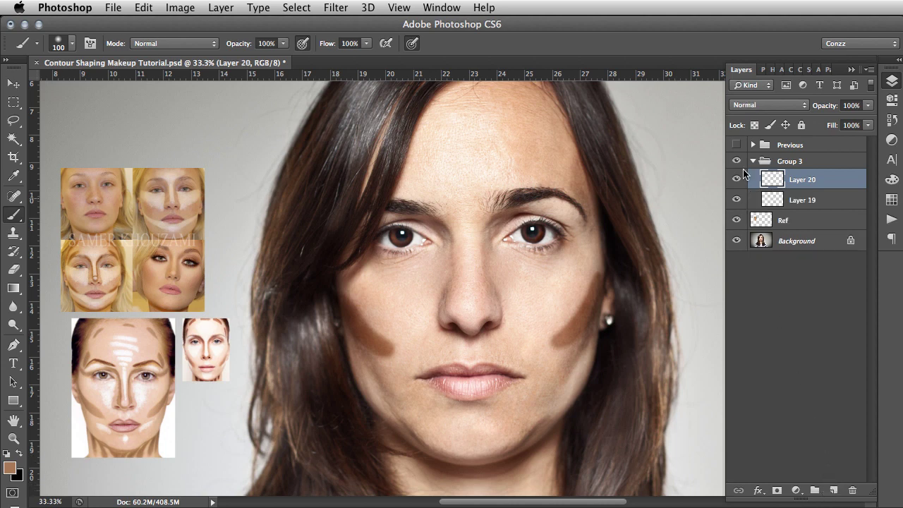
{"action": "left_click", "coordinate": [772, 106]}
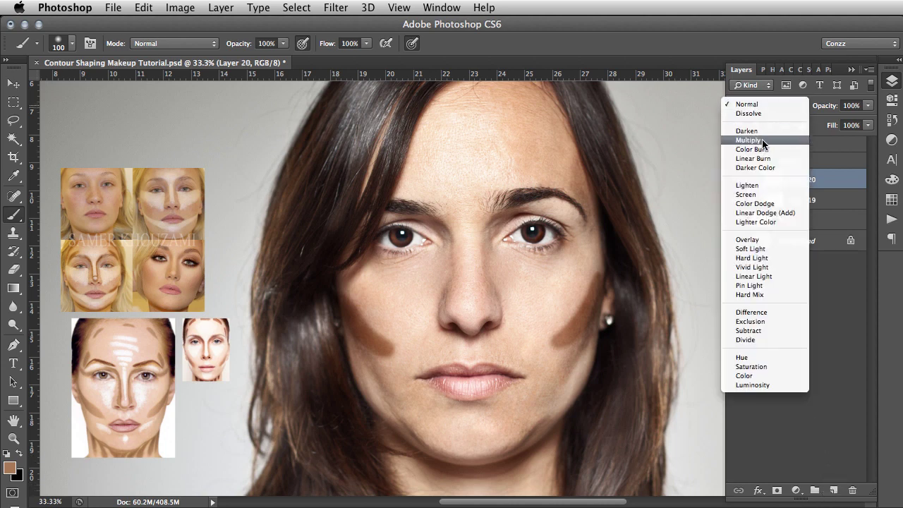
{"action": "left_click", "coordinate": [762, 141]}
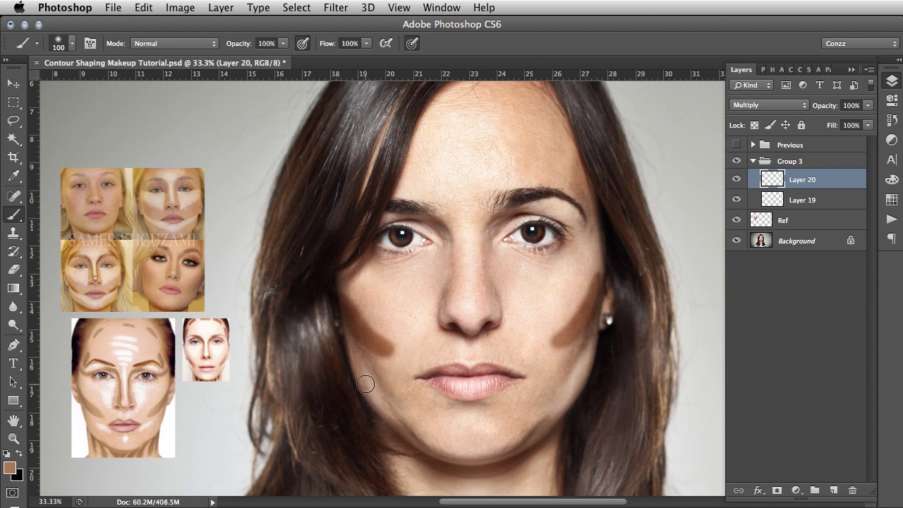
{"action": "mouse_move", "coordinate": [399, 424]}
{"action": "left_mouse_down"}
{"action": "mouse_move", "coordinate": [433, 454]}
{"action": "mouse_move", "coordinate": [471, 461]}
{"action": "mouse_move", "coordinate": [493, 454]}
{"action": "mouse_move", "coordinate": [493, 437]}
{"action": "mouse_move", "coordinate": [518, 461]}
{"action": "mouse_move", "coordinate": [491, 464]}
{"action": "mouse_move", "coordinate": [553, 418]}
{"action": "mouse_move", "coordinate": [584, 379]}
{"action": "mouse_move", "coordinate": [572, 400]}
{"action": "mouse_move", "coordinate": [514, 438]}
{"action": "left_mouse_up"}
{"action": "mouse_move", "coordinate": [370, 383]}
{"action": "left_mouse_down"}
{"action": "mouse_move", "coordinate": [375, 411]}
{"action": "mouse_move", "coordinate": [410, 432]}
{"action": "left_mouse_up"}
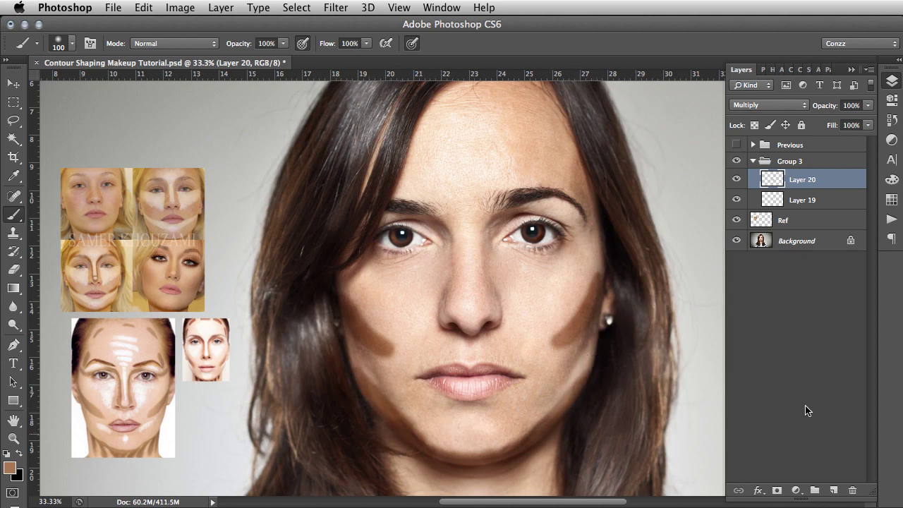
Add a third layer in Multiply mode and paint brown shading in the eye sockets beneath the brows.
{"action": "left_click", "coordinate": [832, 489]}
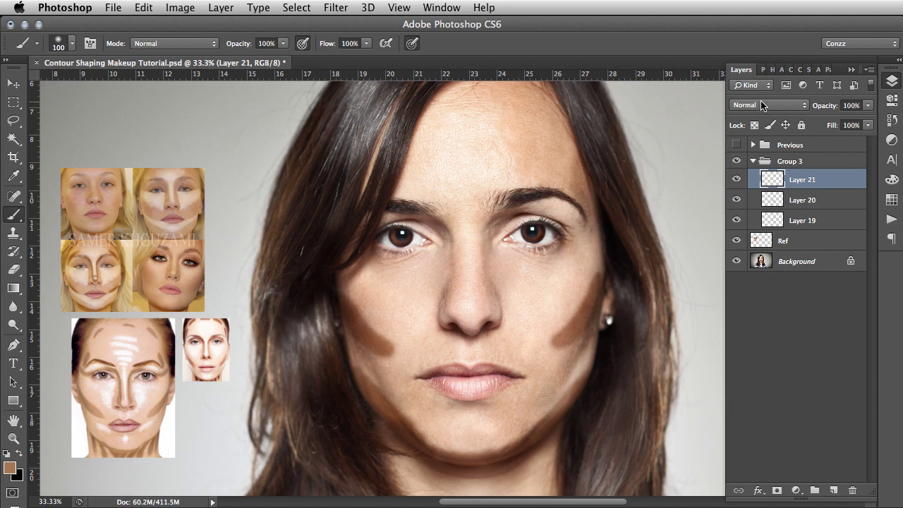
{"action": "left_click", "coordinate": [762, 106]}
{"action": "left_click", "coordinate": [754, 143]}
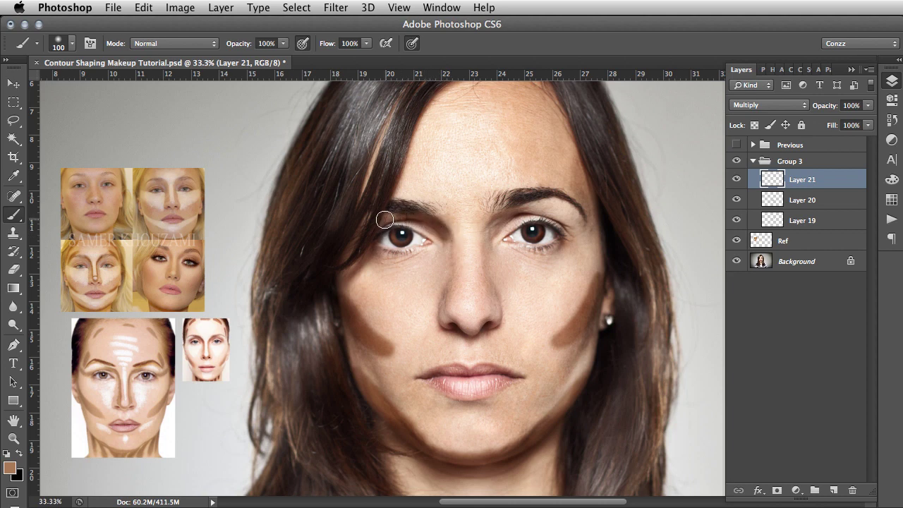
{"action": "mouse_move", "coordinate": [497, 231]}
{"action": "left_mouse_down"}
{"action": "mouse_move", "coordinate": [551, 212]}
{"action": "mouse_move", "coordinate": [574, 232]}
{"action": "mouse_move", "coordinate": [525, 213]}
{"action": "left_mouse_up"}
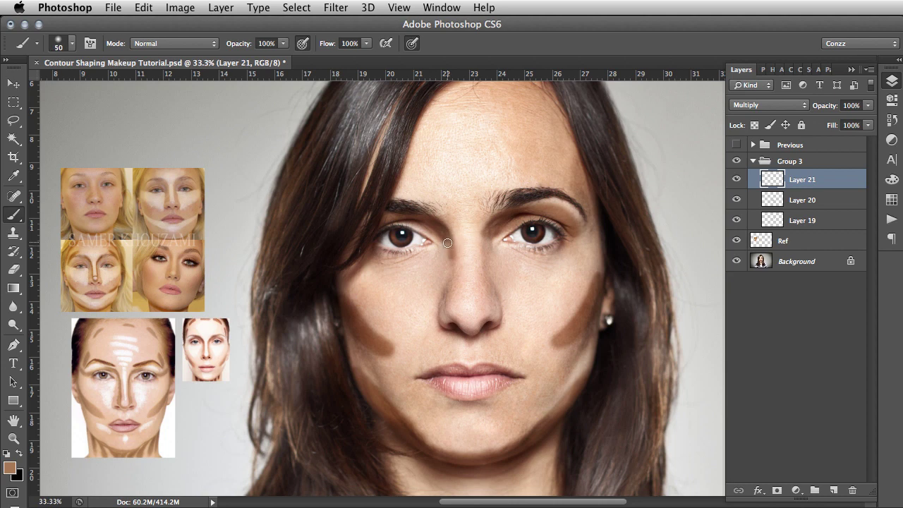
Paint brown contour lines down both sides of the nose and around its tip with a brush size of 50.
{"action": "left_click_drag", "start_coordinate": [449, 270], "coordinate": [452, 280]}
{"action": "mouse_move", "coordinate": [450, 286]}
{"action": "left_mouse_down"}
{"action": "mouse_move", "coordinate": [451, 309]}
{"action": "mouse_move", "coordinate": [451, 290]}
{"action": "mouse_move", "coordinate": [463, 318]}
{"action": "mouse_move", "coordinate": [448, 305]}
{"action": "mouse_move", "coordinate": [475, 318]}
{"action": "left_mouse_up"}
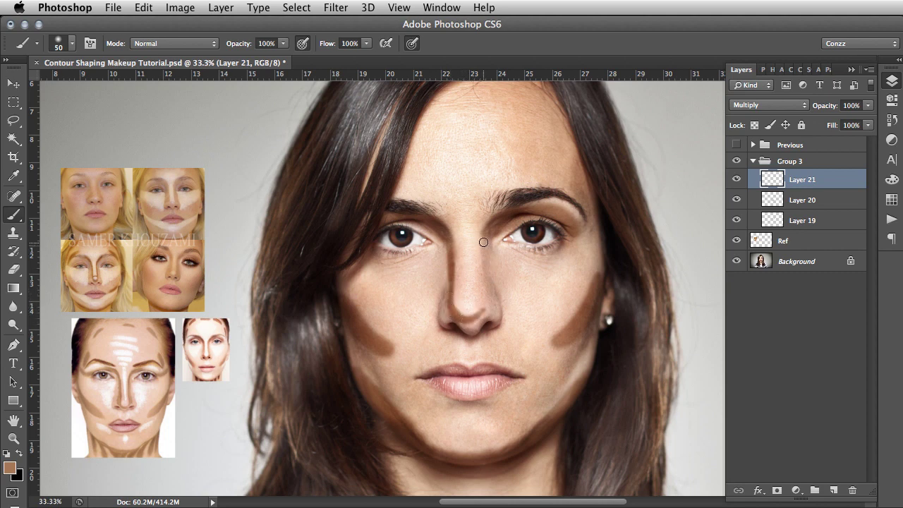
{"action": "left_click_drag", "start_coordinate": [482, 237], "coordinate": [486, 313]}
{"action": "left_click_drag", "start_coordinate": [484, 266], "coordinate": [483, 280]}
{"action": "mouse_move", "coordinate": [485, 234]}
{"action": "left_mouse_down"}
{"action": "mouse_move", "coordinate": [478, 383]}
{"action": "mouse_move", "coordinate": [514, 282]}
{"action": "mouse_move", "coordinate": [480, 227]}
{"action": "mouse_move", "coordinate": [503, 248]}
{"action": "left_mouse_up"}
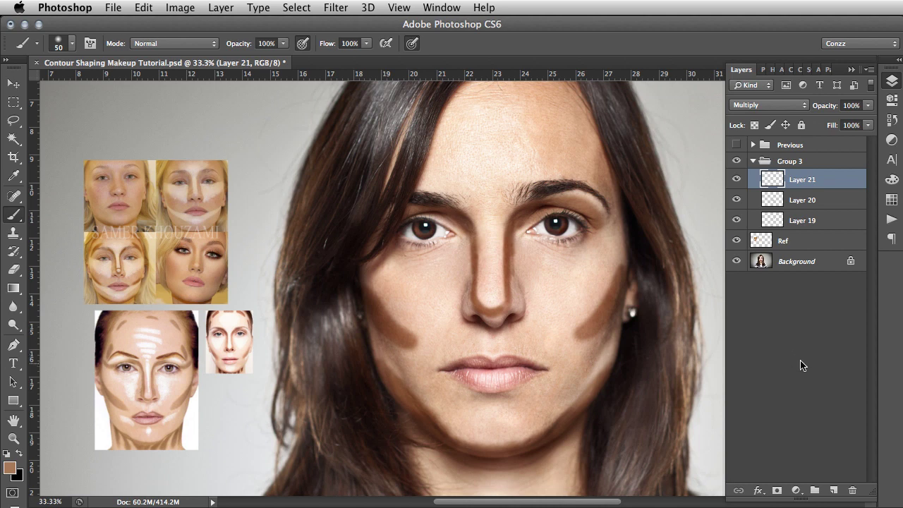
Add another layer in Multiply mode and paint brown contour along the forehead hairline with a brush size of 90.
{"action": "left_click", "coordinate": [832, 489]}
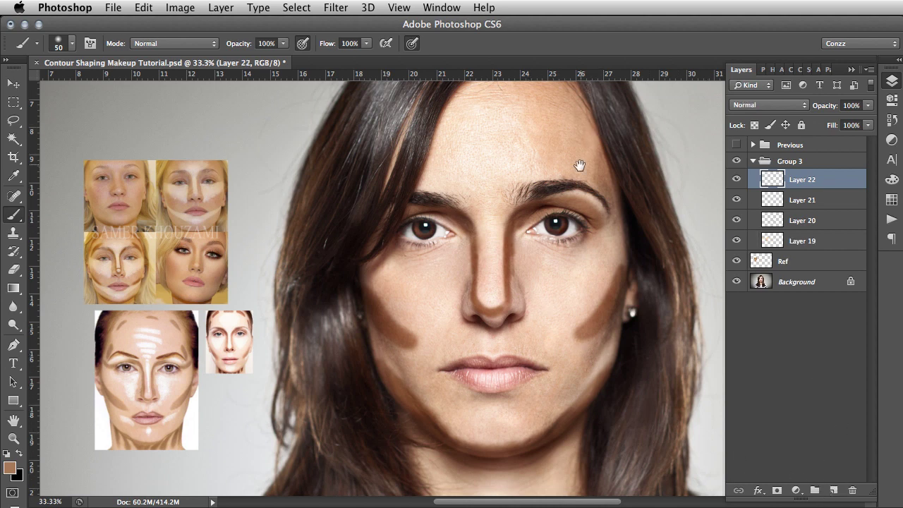
{"action": "left_click_drag", "start_coordinate": [585, 195], "coordinate": [514, 268]}
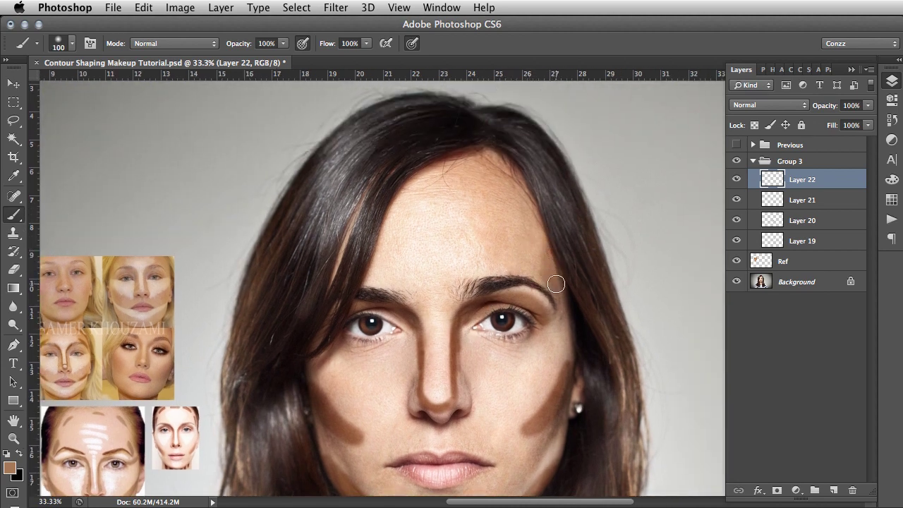
{"action": "key", "text": "bracketleft"}
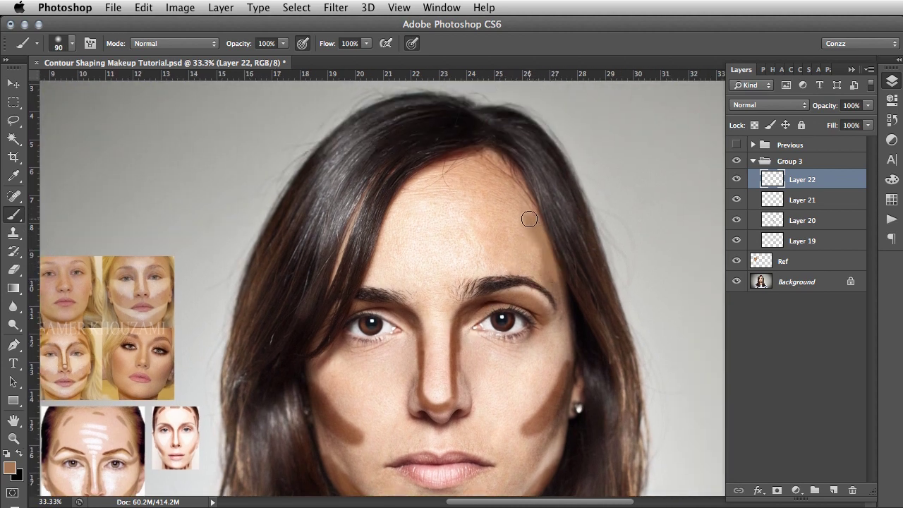
{"action": "left_click", "coordinate": [746, 106]}
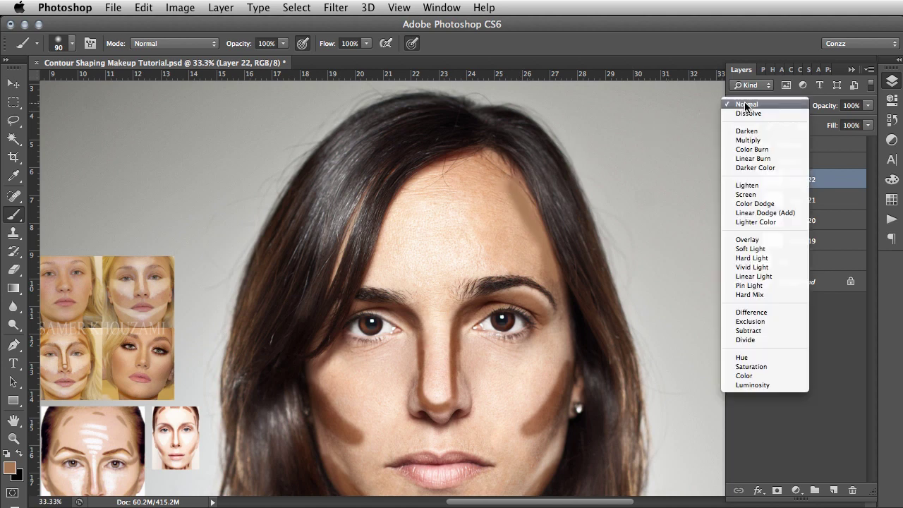
{"action": "left_click", "coordinate": [747, 139]}
{"action": "mouse_move", "coordinate": [529, 195]}
{"action": "left_mouse_down"}
{"action": "mouse_move", "coordinate": [497, 163]}
{"action": "mouse_move", "coordinate": [513, 182]}
{"action": "mouse_move", "coordinate": [474, 162]}
{"action": "mouse_move", "coordinate": [427, 168]}
{"action": "mouse_move", "coordinate": [471, 157]}
{"action": "mouse_move", "coordinate": [512, 181]}
{"action": "mouse_move", "coordinate": [456, 161]}
{"action": "left_mouse_up"}
{"action": "left_click_drag", "start_coordinate": [312, 326], "coordinate": [397, 246]}
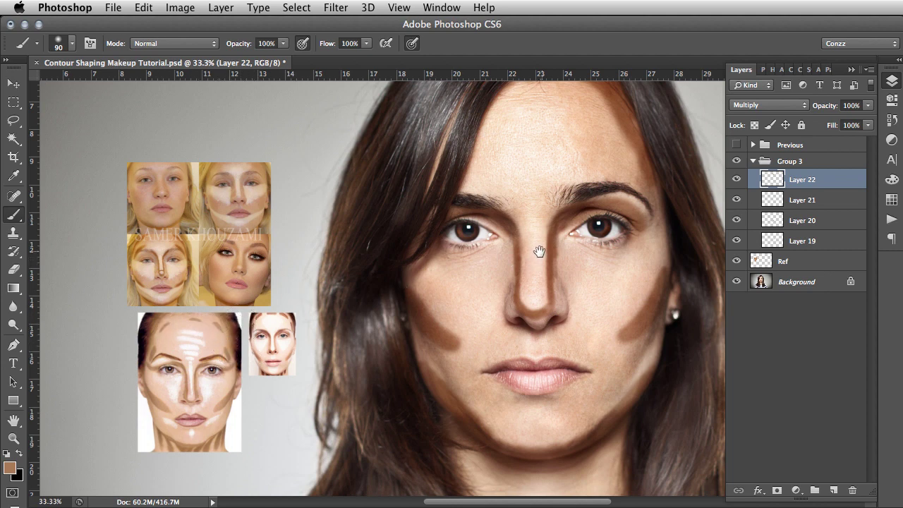
{"action": "left_click_drag", "start_coordinate": [489, 253], "coordinate": [443, 256]}
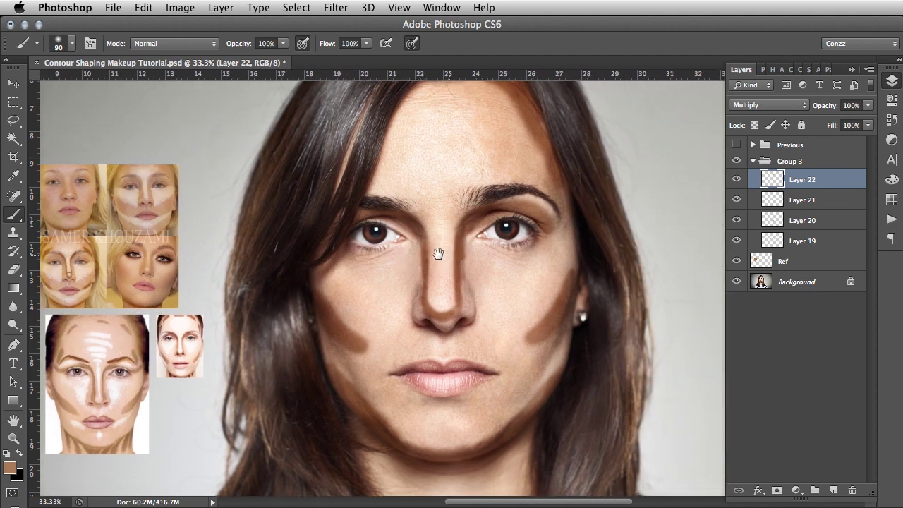
{"action": "left_click_drag", "start_coordinate": [510, 289], "coordinate": [508, 301]}
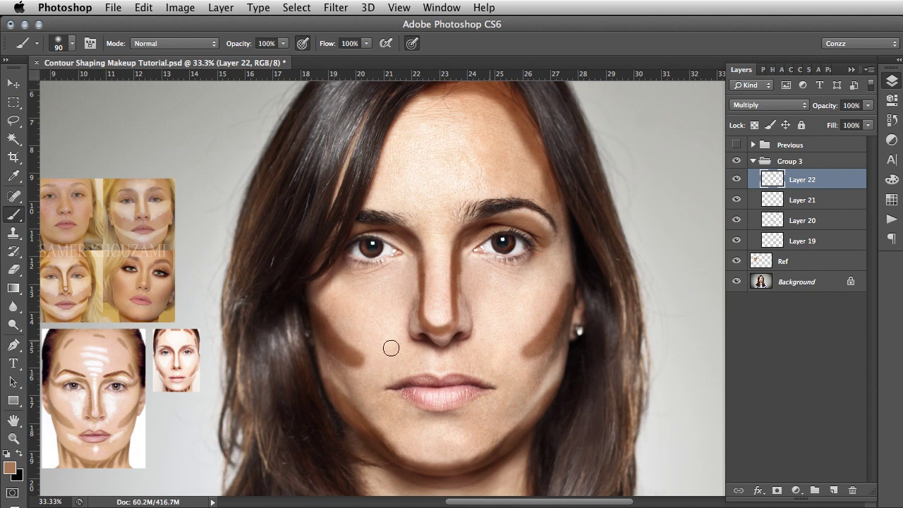
Add a new layer in Soft Light mode and sample the near-white highlight colour from the reference face.
{"action": "left_click", "coordinate": [832, 488]}
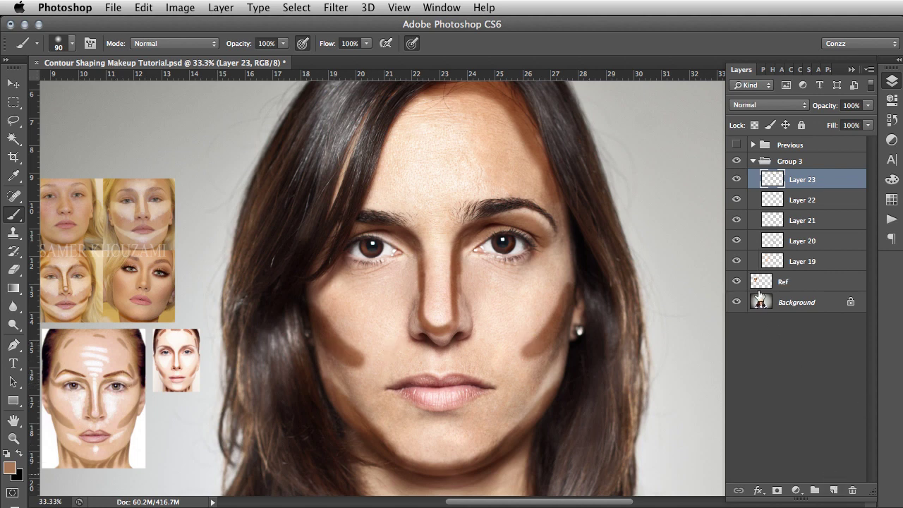
{"action": "left_click", "coordinate": [759, 106]}
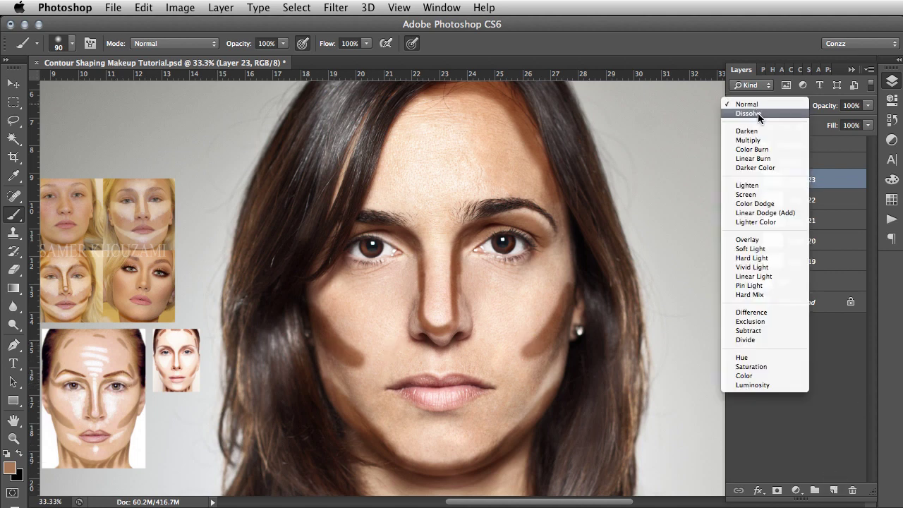
{"action": "left_click", "coordinate": [752, 248]}
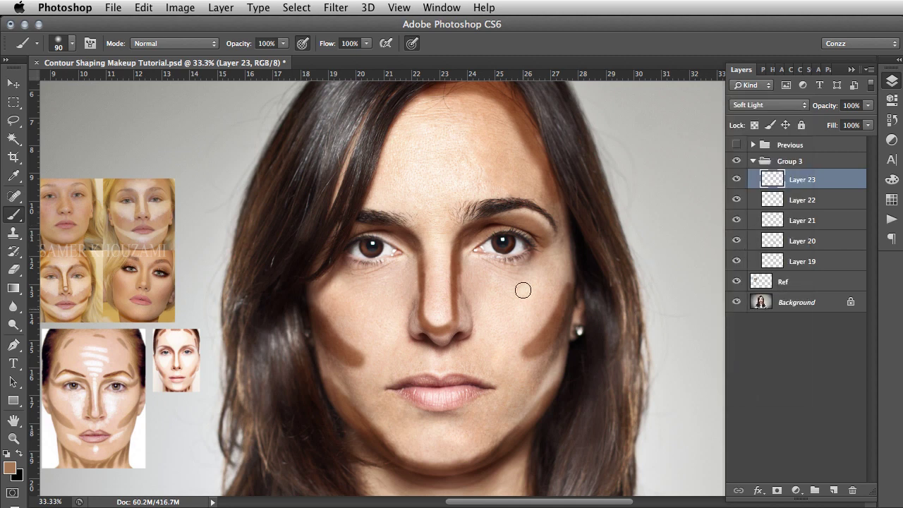
{"action": "left_click", "coordinate": [111, 397], "text": "alt"}
{"action": "left_click_drag", "start_coordinate": [124, 402], "coordinate": [166, 393]}
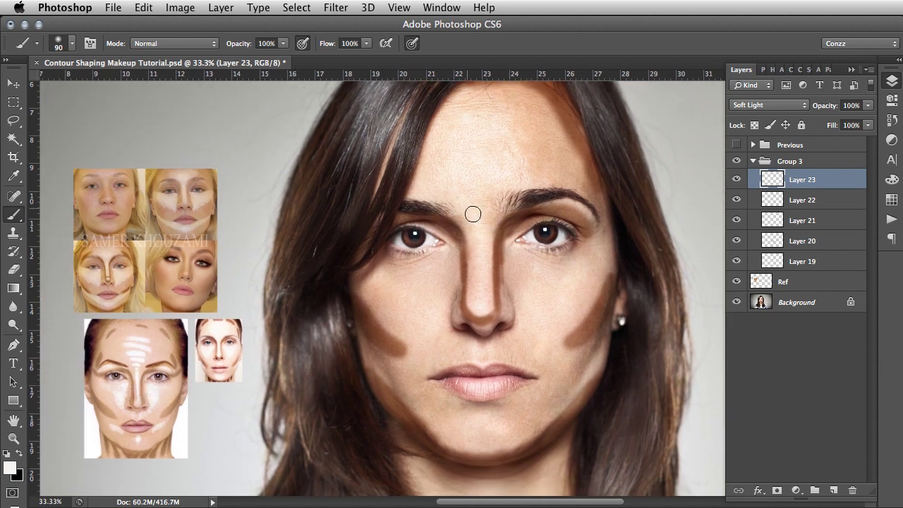
Switch the highlight layer to Normal blending and paint a white patch from between the brows up across the central forehead.
{"action": "left_click", "coordinate": [761, 106]}
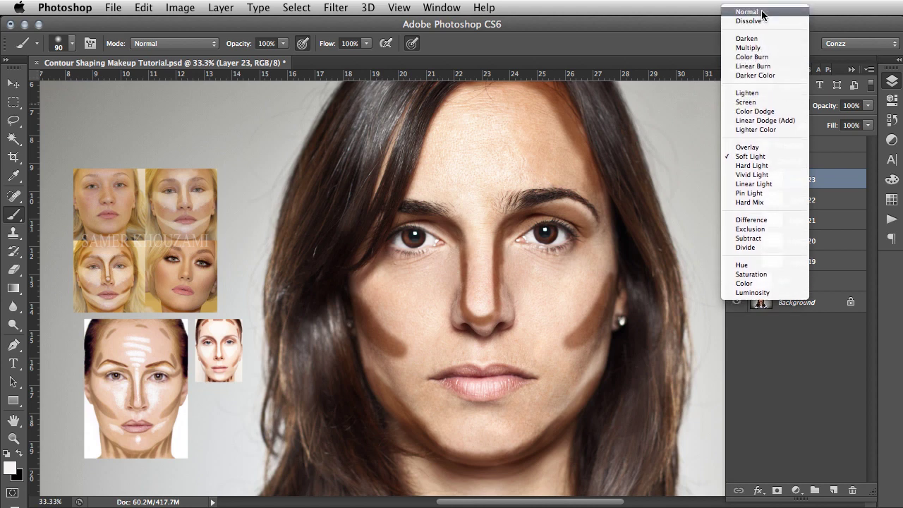
{"action": "left_click", "coordinate": [747, 12]}
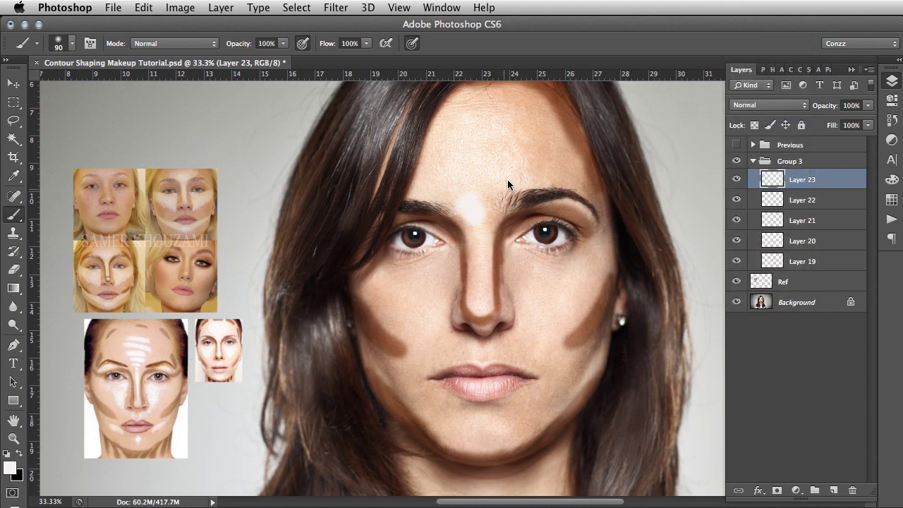
{"action": "mouse_move", "coordinate": [478, 203]}
{"action": "left_mouse_down"}
{"action": "mouse_move", "coordinate": [455, 183]}
{"action": "mouse_move", "coordinate": [481, 210]}
{"action": "mouse_move", "coordinate": [496, 178]}
{"action": "mouse_move", "coordinate": [471, 176]}
{"action": "mouse_move", "coordinate": [489, 170]}
{"action": "mouse_move", "coordinate": [485, 160]}
{"action": "mouse_move", "coordinate": [516, 160]}
{"action": "mouse_move", "coordinate": [456, 149]}
{"action": "mouse_move", "coordinate": [476, 143]}
{"action": "mouse_move", "coordinate": [440, 143]}
{"action": "mouse_move", "coordinate": [525, 156]}
{"action": "mouse_move", "coordinate": [506, 174]}
{"action": "left_mouse_up"}
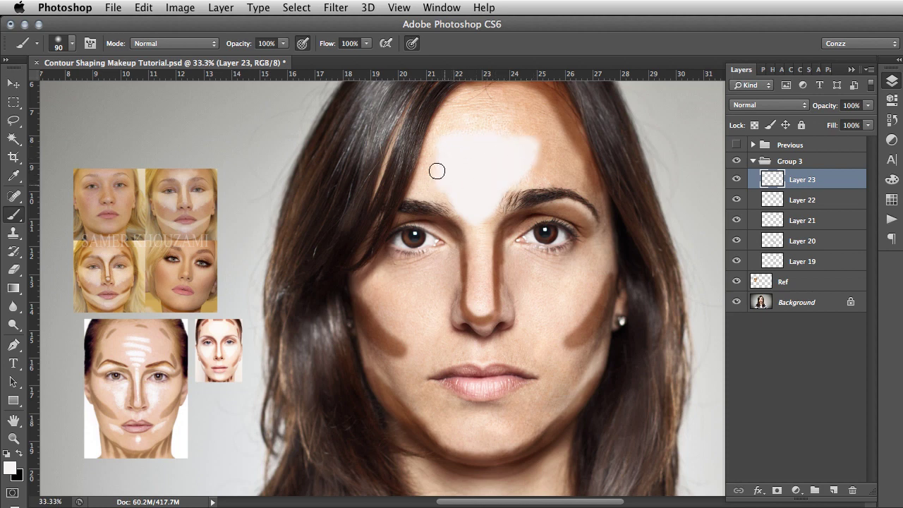
{"action": "mouse_move", "coordinate": [437, 171]}
{"action": "left_mouse_down"}
{"action": "mouse_move", "coordinate": [432, 178]}
{"action": "mouse_move", "coordinate": [449, 179]}
{"action": "left_mouse_up"}
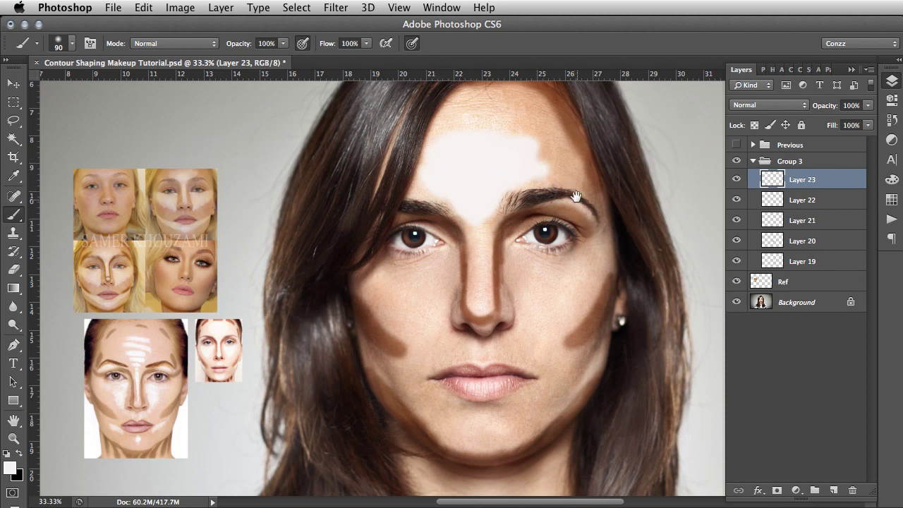
Fade the outer edges of the white forehead highlight into the skin with a much larger soft tip.
{"action": "left_click_drag", "start_coordinate": [555, 292], "coordinate": [550, 346]}
{"action": "scroll", "coordinate": [550, 346], "scroll_direction": "up", "scroll_amount": 5}
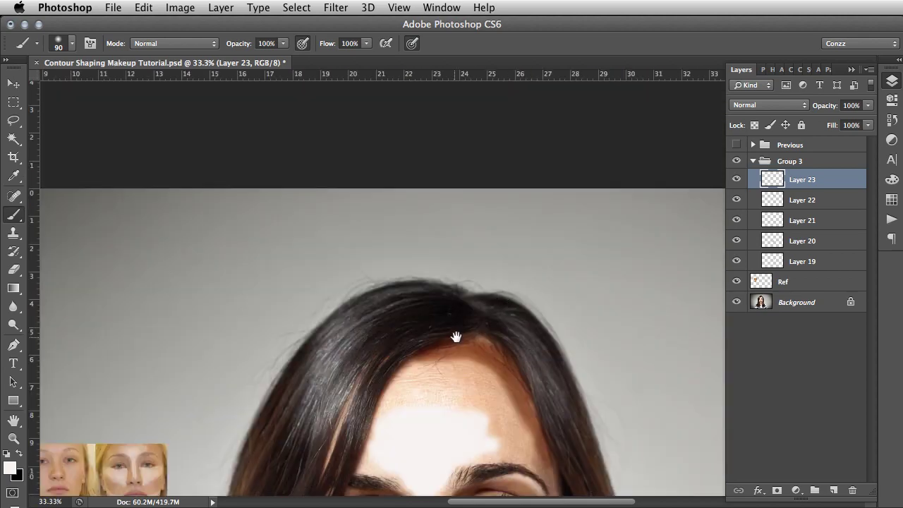
{"action": "left_click_drag", "start_coordinate": [449, 350], "coordinate": [528, 191]}
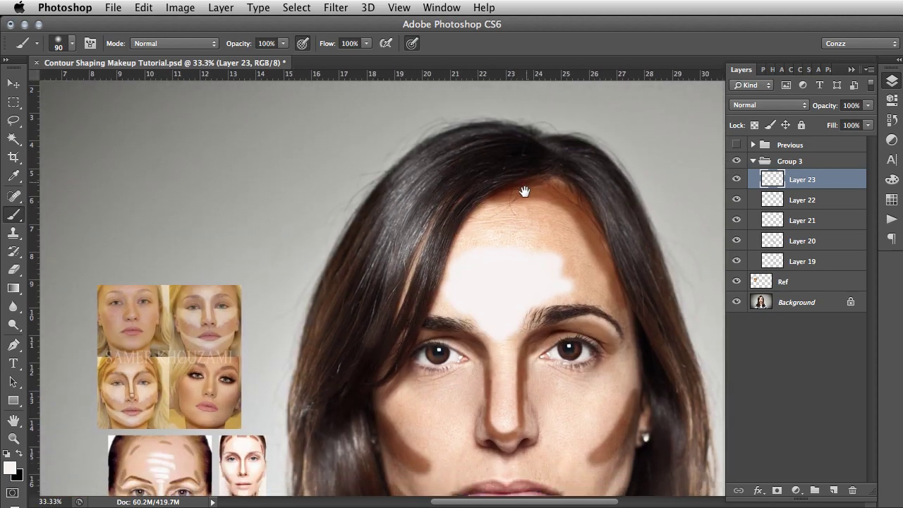
{"action": "key", "text": "bracketright"}
{"action": "key", "text": "bracketright"}
{"action": "key", "text": "bracketright"}
{"action": "key", "text": "bracketright"}
{"action": "key", "text": "bracketright"}
{"action": "key", "text": "bracketright"}
{"action": "key", "text": "bracketright"}
{"action": "key", "text": "bracketright"}
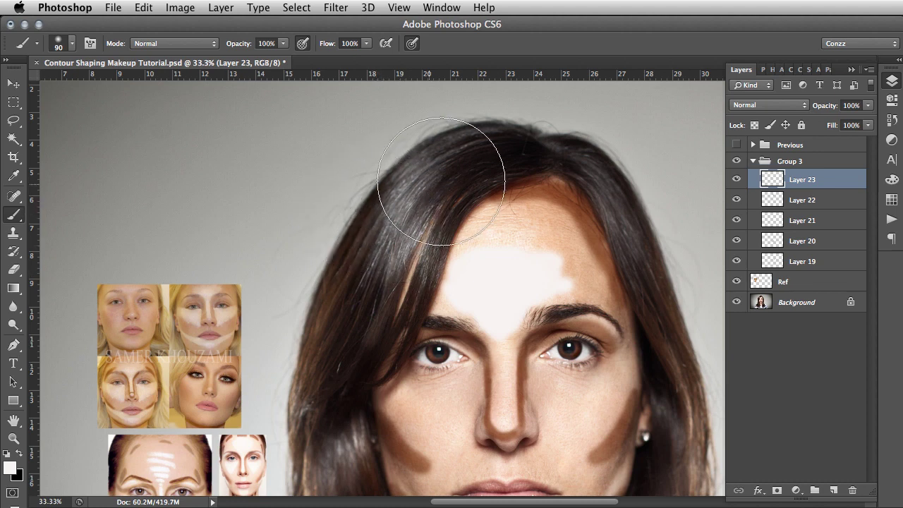
{"action": "key", "text": "bracketright"}
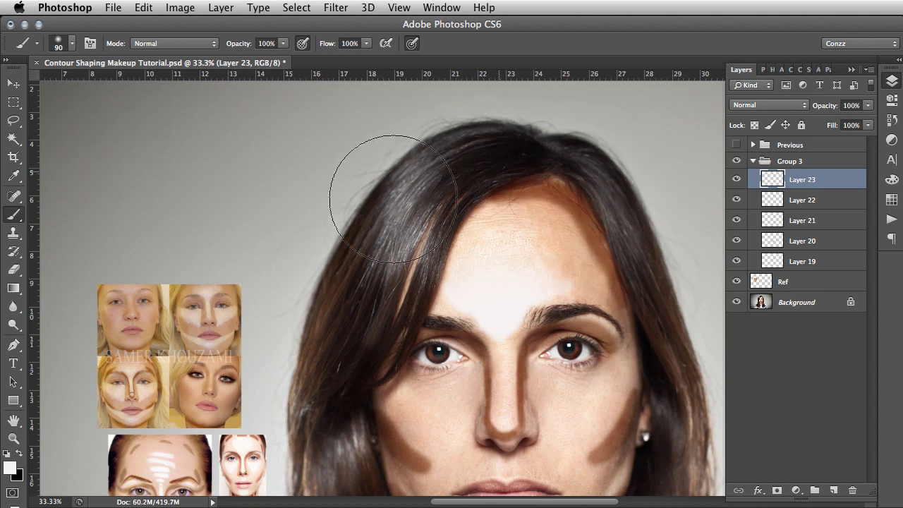
Paint white highlights on both cheeks beneath the eyes and across the upper lip area with a brush size of 90.
{"action": "key", "text": "bracketleft"}
{"action": "key", "text": "bracketleft"}
{"action": "key", "text": "bracketleft"}
{"action": "key", "text": "bracketleft"}
{"action": "key", "text": "bracketleft"}
{"action": "key", "text": "bracketleft"}
{"action": "key", "text": "bracketleft"}
{"action": "key", "text": "bracketleft"}
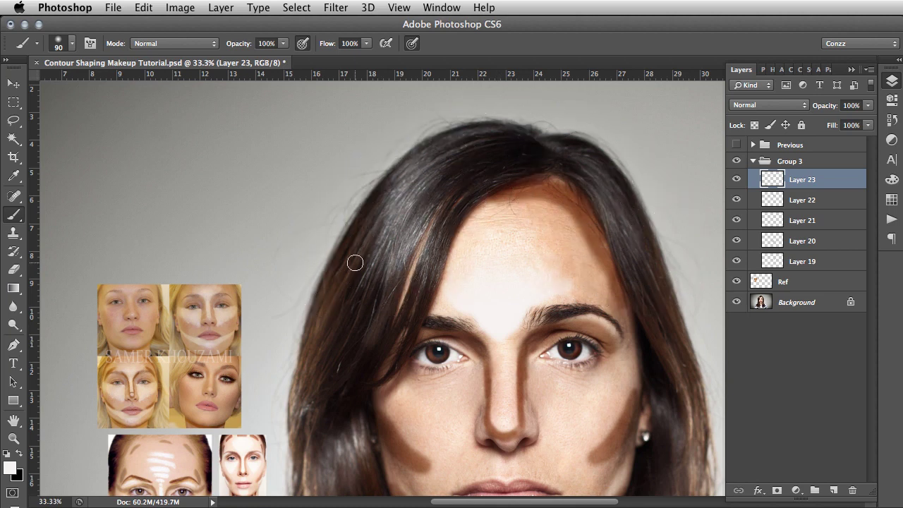
{"action": "left_click_drag", "start_coordinate": [464, 360], "coordinate": [456, 246]}
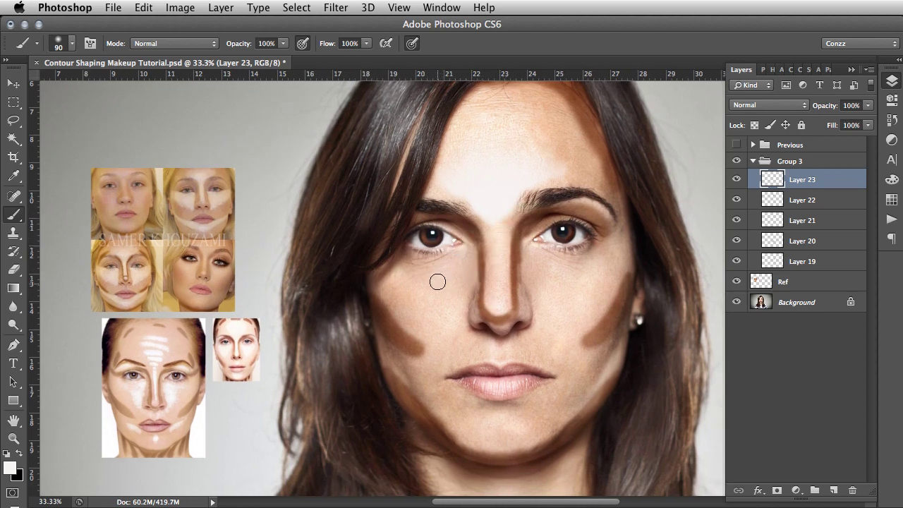
{"action": "mouse_move", "coordinate": [403, 273]}
{"action": "left_mouse_down"}
{"action": "mouse_move", "coordinate": [455, 283]}
{"action": "mouse_move", "coordinate": [447, 309]}
{"action": "mouse_move", "coordinate": [446, 289]}
{"action": "mouse_move", "coordinate": [452, 334]}
{"action": "mouse_move", "coordinate": [422, 285]}
{"action": "mouse_move", "coordinate": [439, 321]}
{"action": "mouse_move", "coordinate": [412, 281]}
{"action": "mouse_move", "coordinate": [426, 321]}
{"action": "mouse_move", "coordinate": [410, 291]}
{"action": "mouse_move", "coordinate": [453, 332]}
{"action": "mouse_move", "coordinate": [431, 289]}
{"action": "mouse_move", "coordinate": [461, 343]}
{"action": "left_mouse_up"}
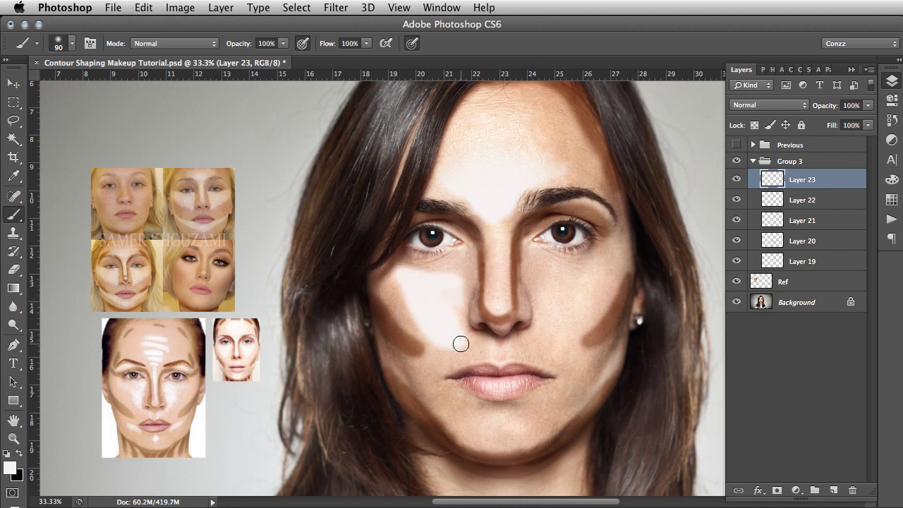
{"action": "mouse_move", "coordinate": [544, 268]}
{"action": "left_mouse_down"}
{"action": "mouse_move", "coordinate": [578, 284]}
{"action": "mouse_move", "coordinate": [543, 279]}
{"action": "mouse_move", "coordinate": [602, 272]}
{"action": "mouse_move", "coordinate": [545, 284]}
{"action": "mouse_move", "coordinate": [539, 344]}
{"action": "mouse_move", "coordinate": [565, 287]}
{"action": "mouse_move", "coordinate": [554, 332]}
{"action": "left_mouse_up"}
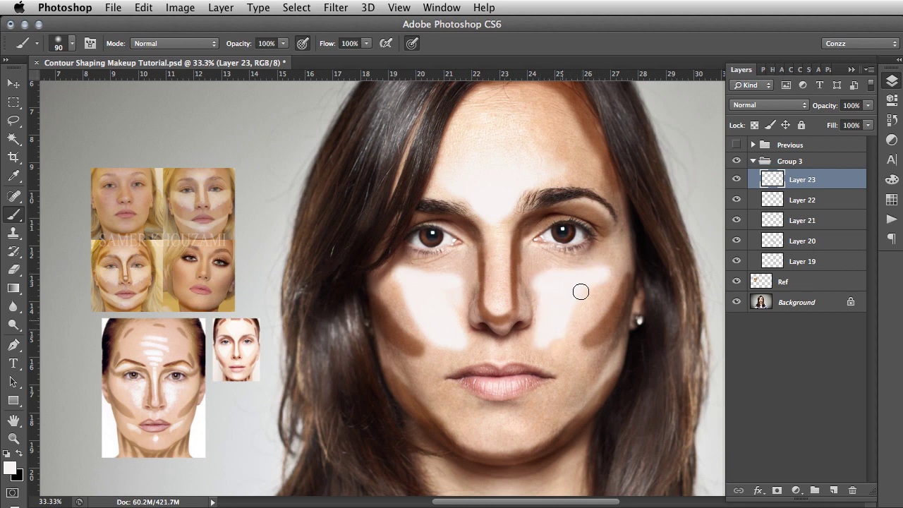
{"action": "left_click_drag", "start_coordinate": [581, 291], "coordinate": [587, 284]}
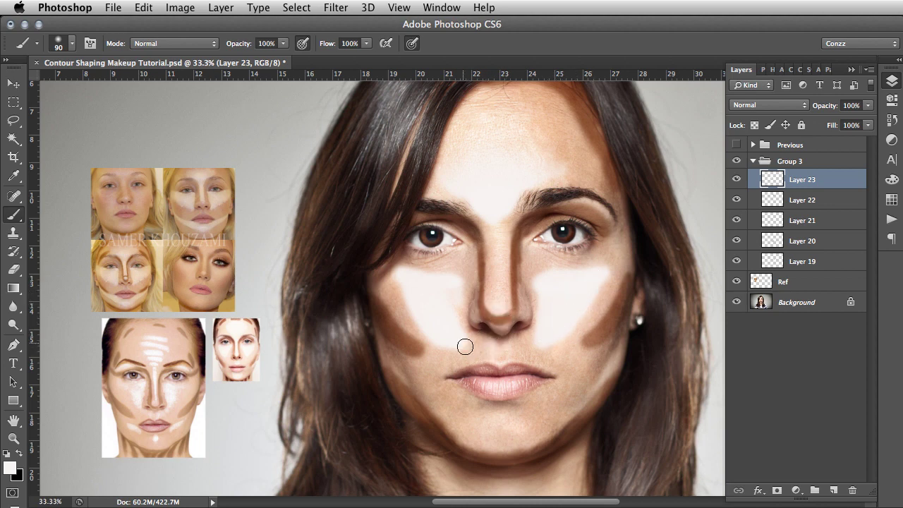
{"action": "left_click_drag", "start_coordinate": [465, 346], "coordinate": [528, 345]}
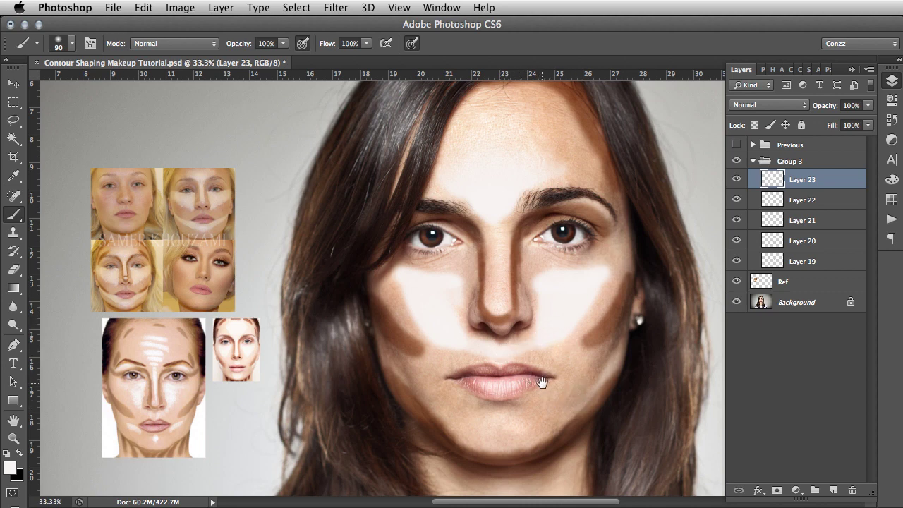
Paint a curved white highlight around the chin below the lower lip, and compare the face with and without the highlight layer.
{"action": "left_click_drag", "start_coordinate": [542, 381], "coordinate": [539, 360]}
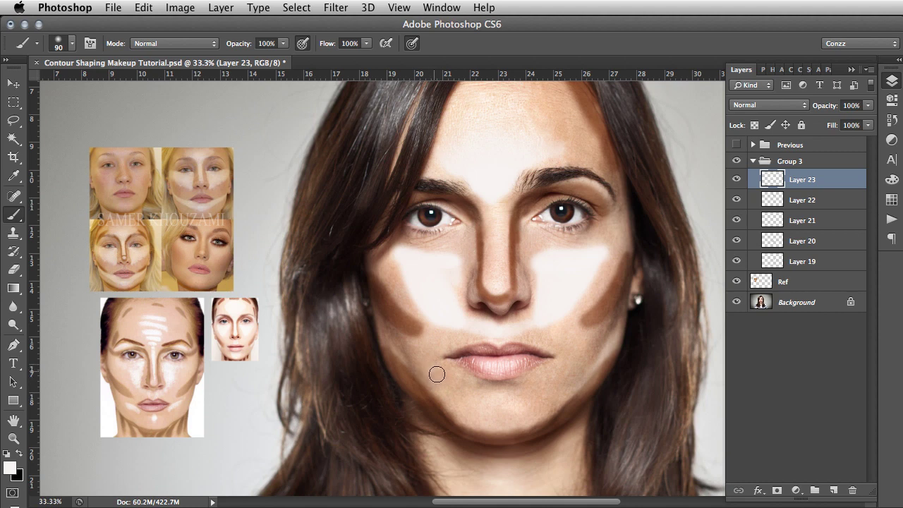
{"action": "mouse_move", "coordinate": [437, 374]}
{"action": "left_mouse_down"}
{"action": "mouse_move", "coordinate": [464, 394]}
{"action": "mouse_move", "coordinate": [431, 372]}
{"action": "mouse_move", "coordinate": [445, 385]}
{"action": "mouse_move", "coordinate": [484, 405]}
{"action": "mouse_move", "coordinate": [541, 393]}
{"action": "mouse_move", "coordinate": [534, 399]}
{"action": "mouse_move", "coordinate": [557, 380]}
{"action": "left_mouse_up"}
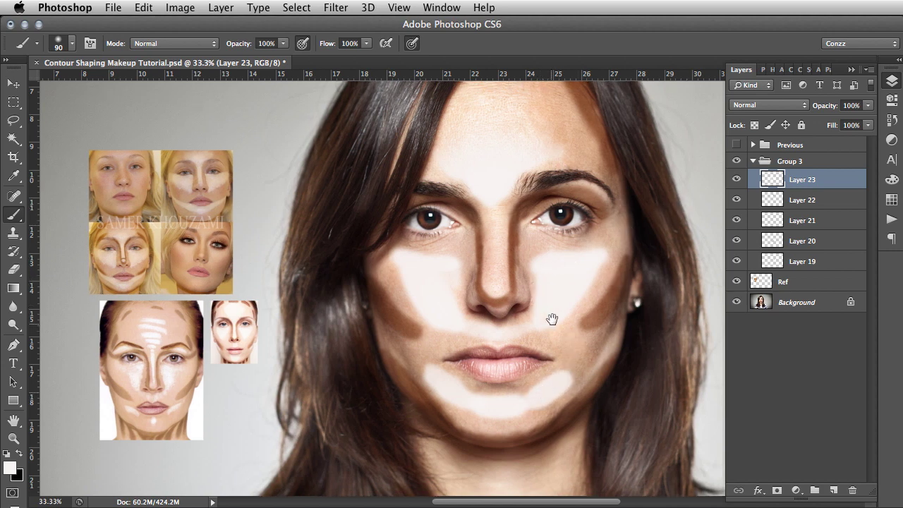
{"action": "scroll", "coordinate": [550, 319], "scroll_direction": "up", "scroll_amount": 2}
{"action": "left_click", "coordinate": [735, 182]}
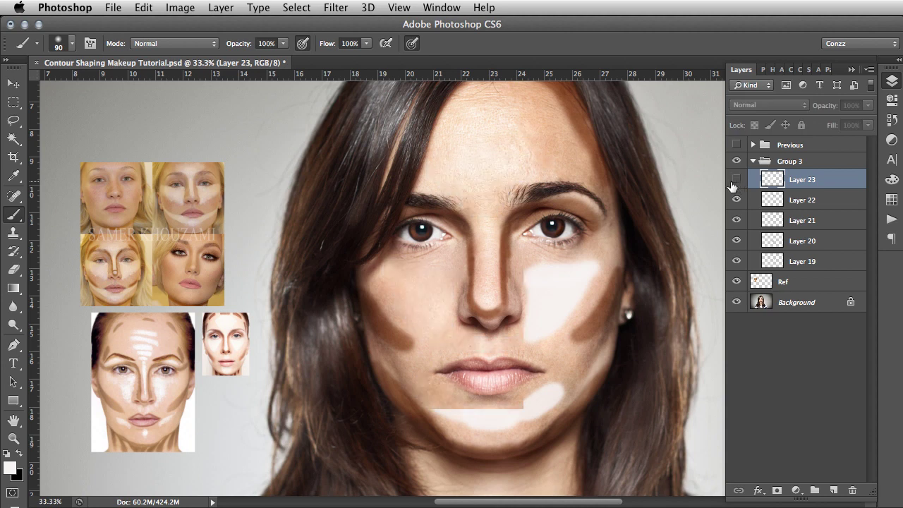
{"action": "left_click", "coordinate": [736, 180]}
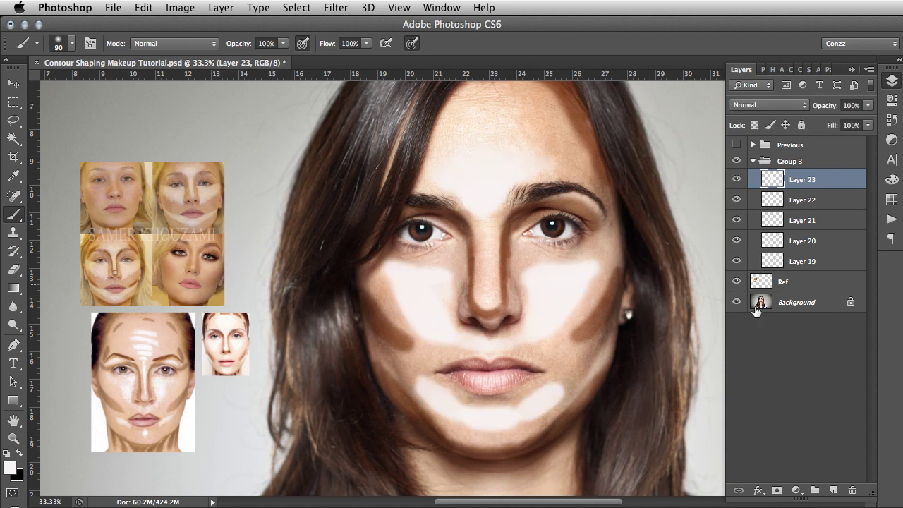
Add a new layer and paint a white highlight down the bridge of the nose with a brush size of 70.
{"action": "left_click", "coordinate": [833, 489]}
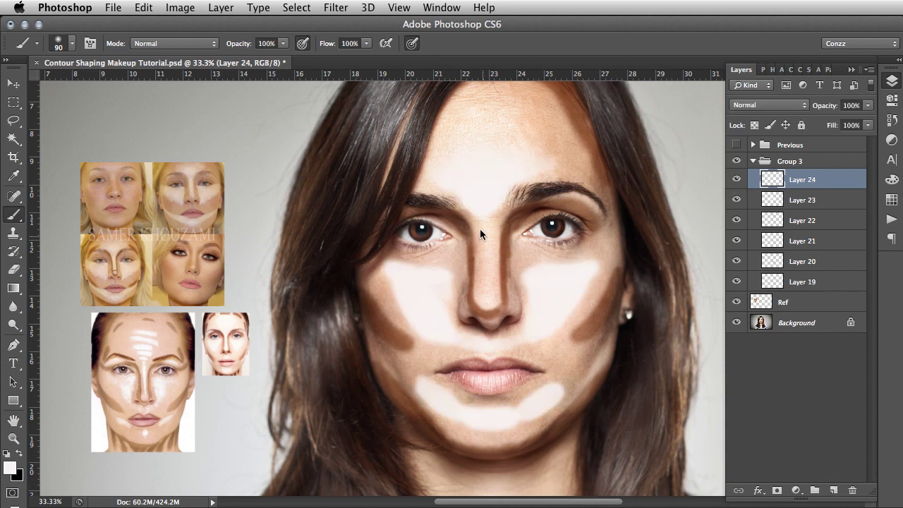
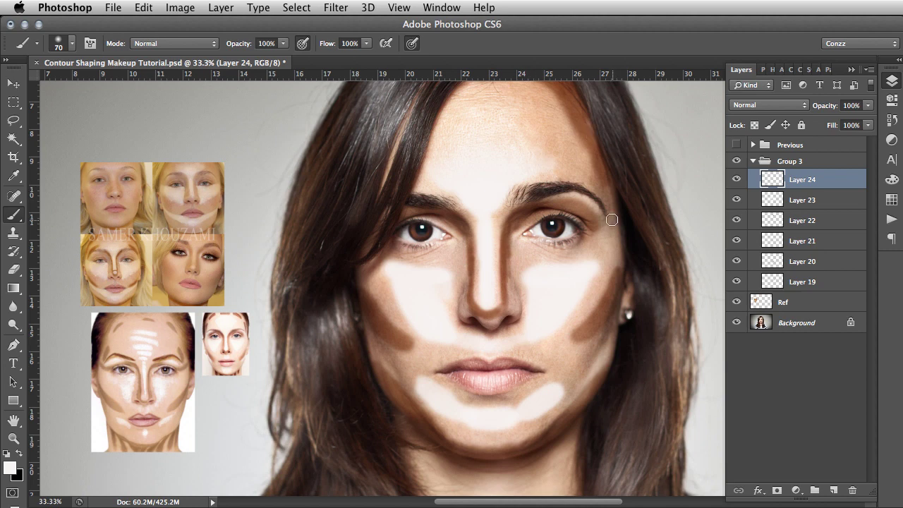
Soften the brown cheek contours on Layer 19 with a Gaussian Blur of 53.1 pixels.
{"action": "left_click", "coordinate": [817, 281]}
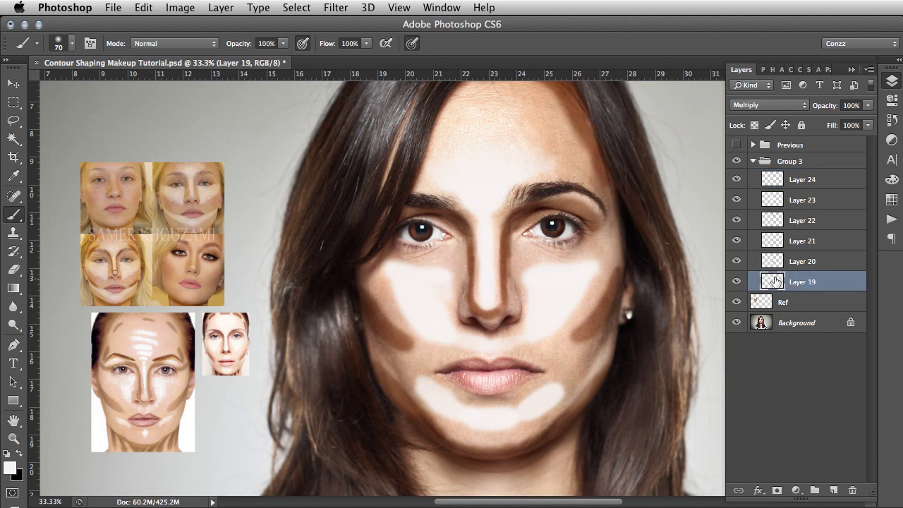
{"action": "left_click", "coordinate": [737, 283]}
{"action": "left_click", "coordinate": [737, 283]}
{"action": "left_click", "coordinate": [334, 10]}
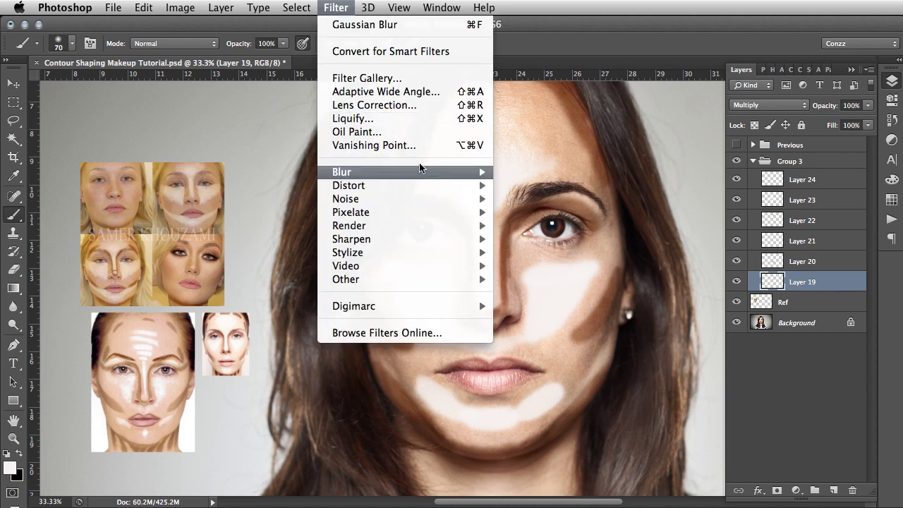
{"action": "mouse_move", "coordinate": [425, 173]}
{"action": "left_click", "coordinate": [543, 279]}
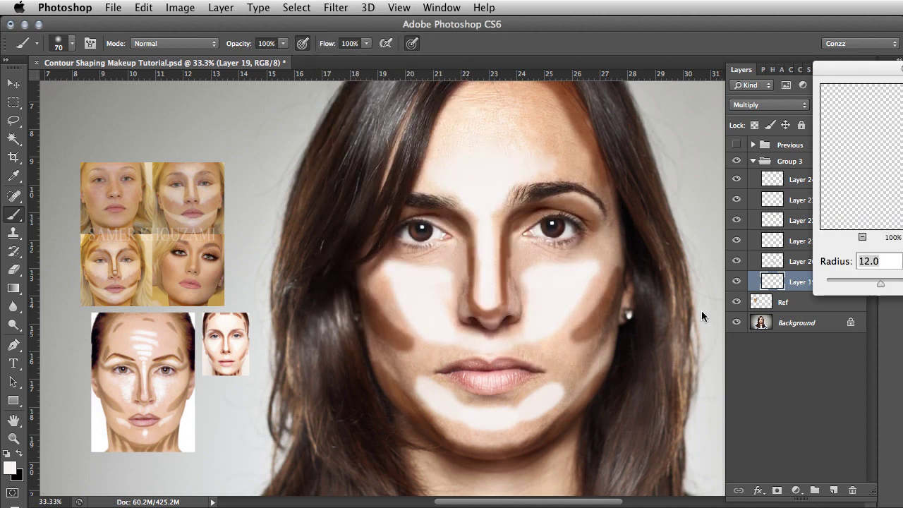
{"action": "left_click_drag", "start_coordinate": [870, 73], "coordinate": [718, 47]}
{"action": "mouse_move", "coordinate": [747, 257]}
{"action": "left_mouse_down"}
{"action": "mouse_move", "coordinate": [757, 255]}
{"action": "mouse_move", "coordinate": [743, 259]}
{"action": "left_mouse_up"}
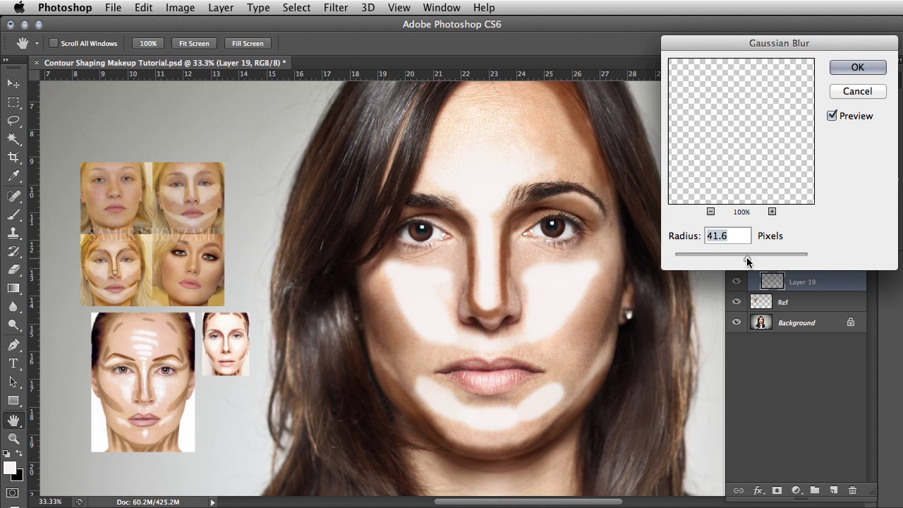
{"action": "left_click_drag", "start_coordinate": [745, 255], "coordinate": [747, 256]}
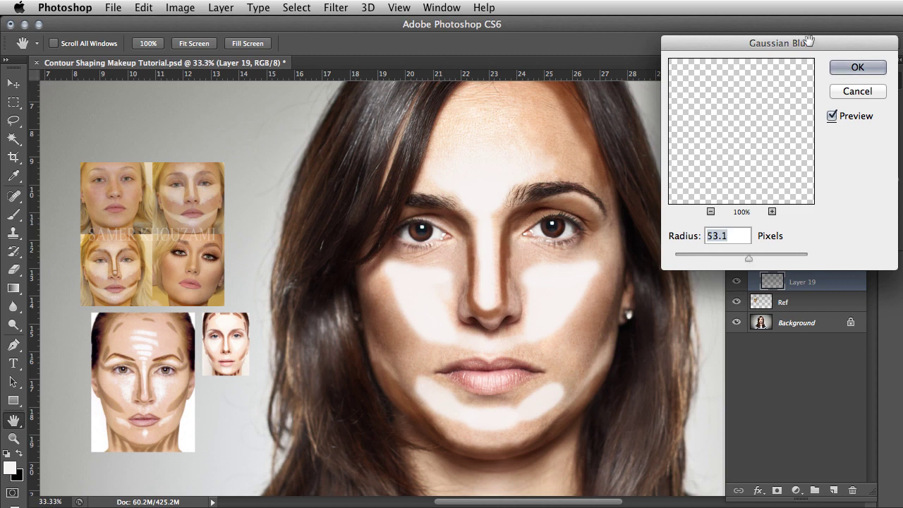
{"action": "left_click_drag", "start_coordinate": [804, 41], "coordinate": [789, 41]}
{"action": "left_click", "coordinate": [834, 69]}
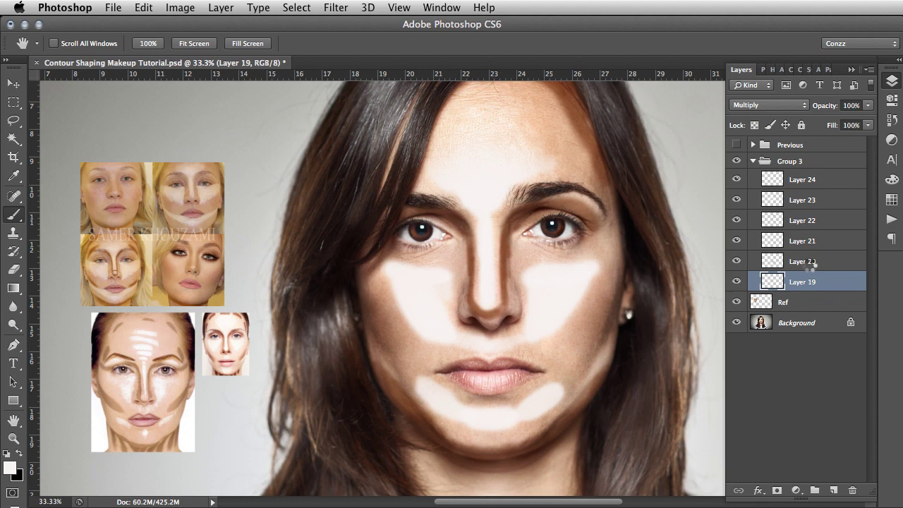
{"action": "key", "text": "b"}
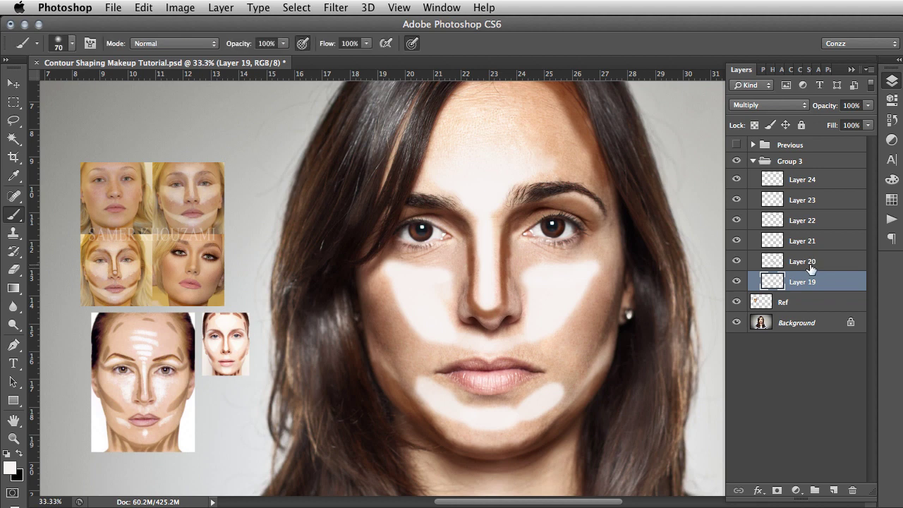
Identify the jawline contour on Layer 20 by toggling its visibility, and apply a Gaussian Blur of 31.7 pixels.
{"action": "left_click", "coordinate": [810, 267]}
{"action": "left_click", "coordinate": [737, 262]}
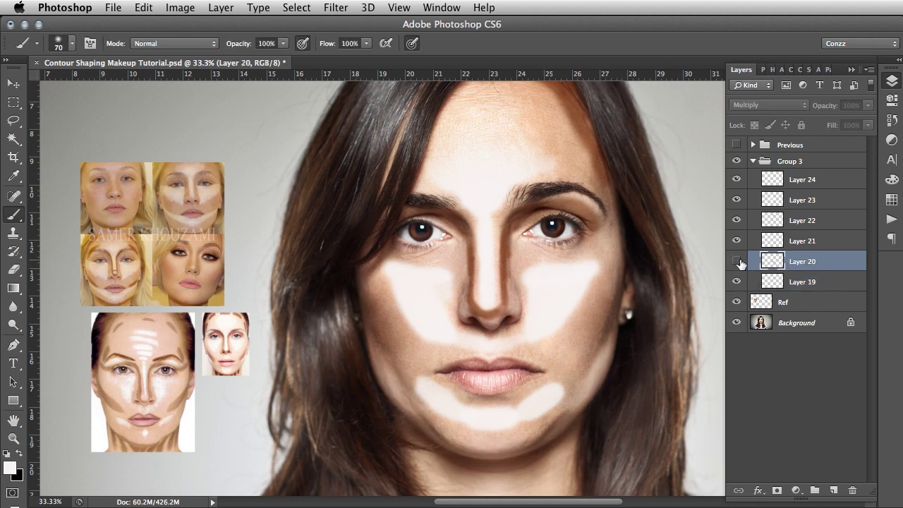
{"action": "left_click", "coordinate": [738, 262]}
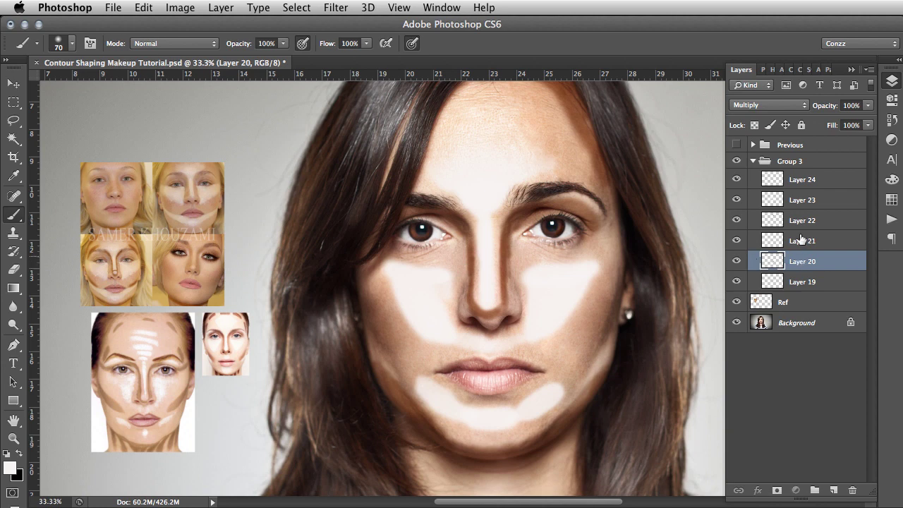
{"action": "left_click", "coordinate": [349, 7]}
{"action": "mouse_move", "coordinate": [425, 176]}
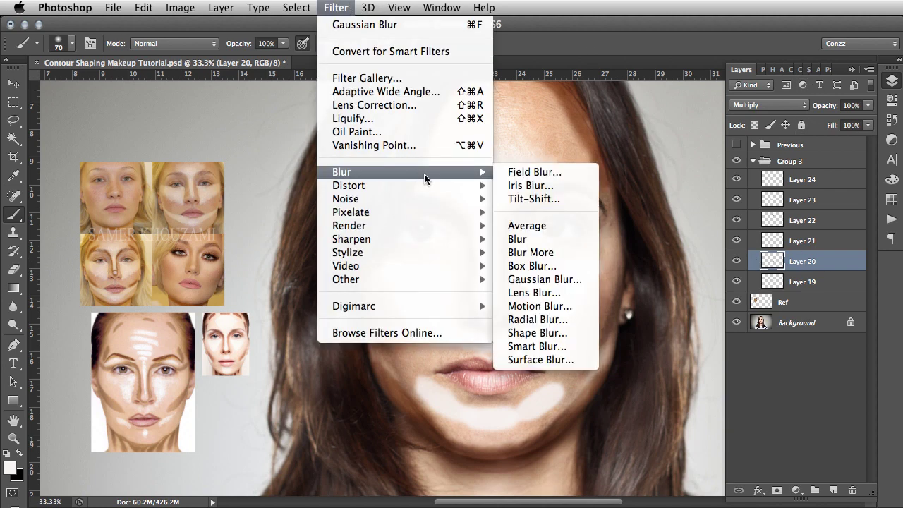
{"action": "left_click", "coordinate": [576, 279]}
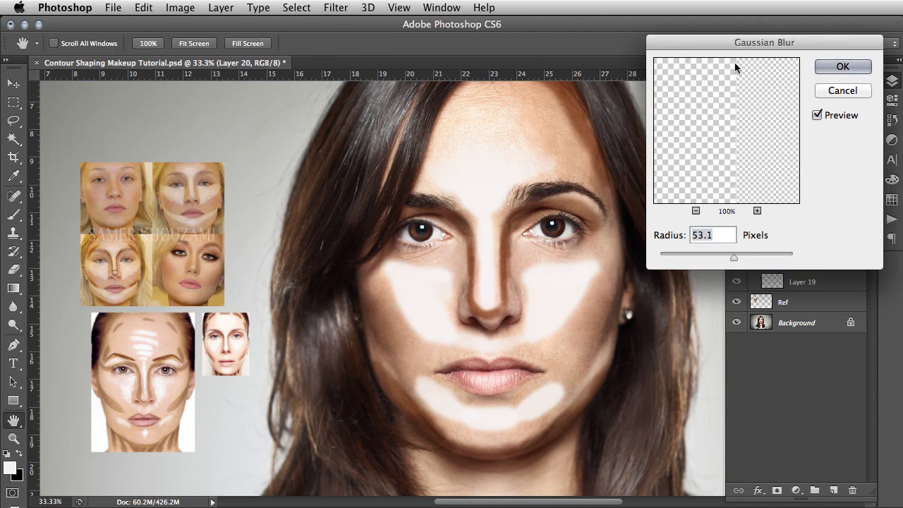
{"action": "left_click_drag", "start_coordinate": [731, 45], "coordinate": [728, 79]}
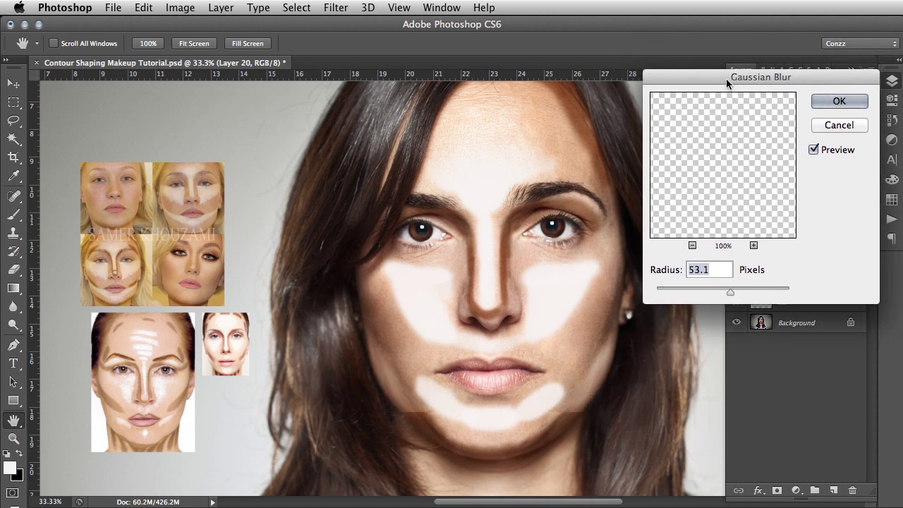
{"action": "left_click", "coordinate": [704, 287]}
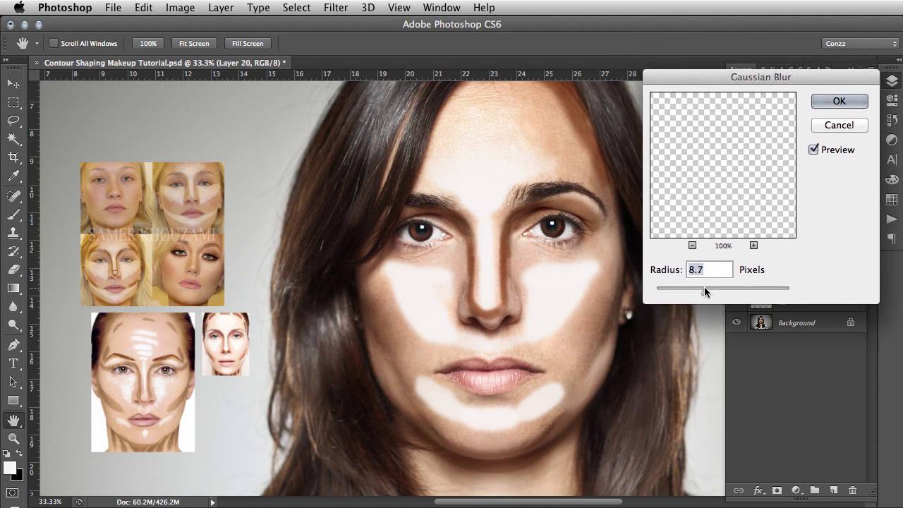
{"action": "left_click_drag", "start_coordinate": [704, 286], "coordinate": [719, 285]}
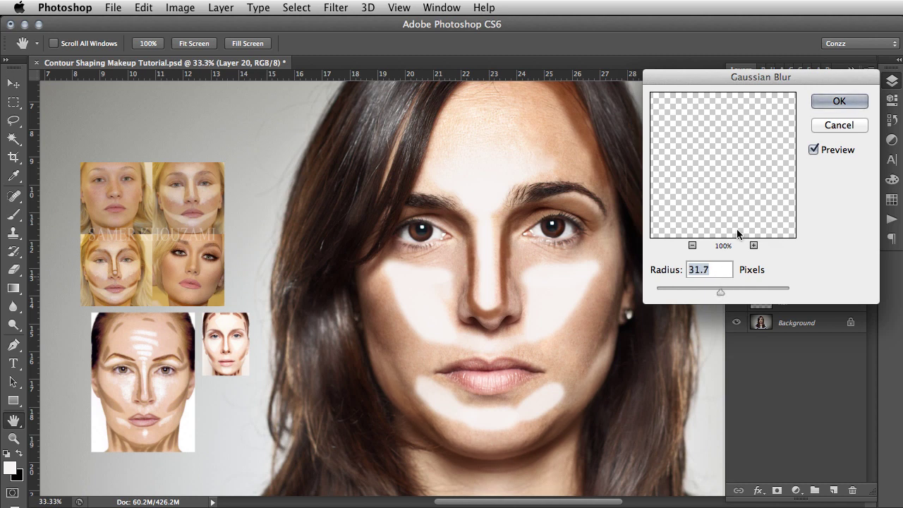
{"action": "left_click", "coordinate": [829, 104]}
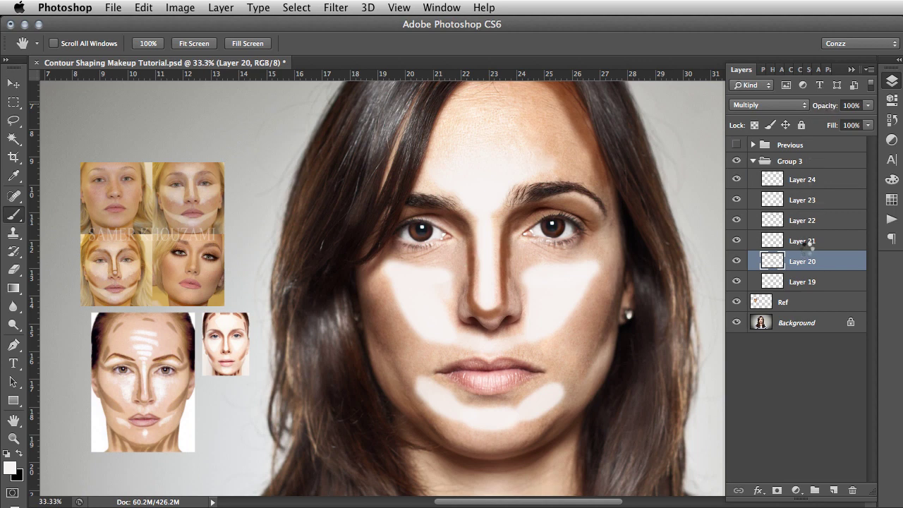
{"action": "key", "text": "b"}
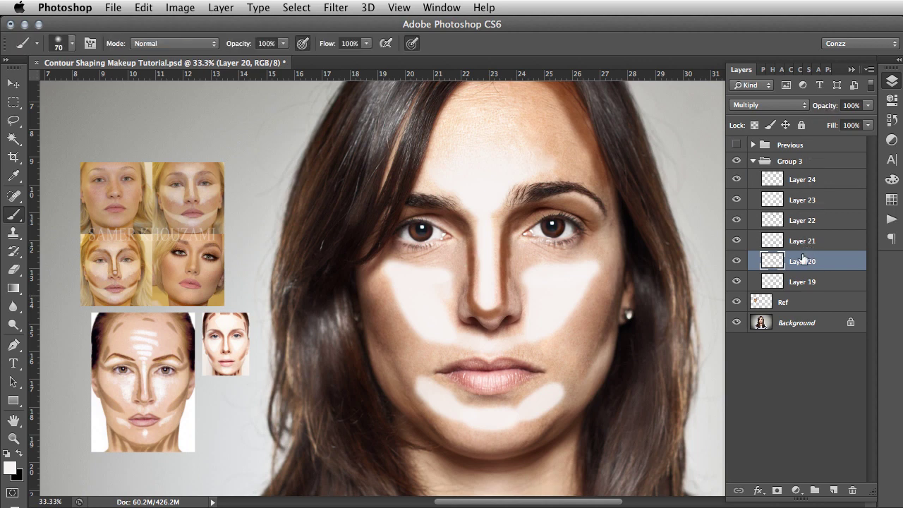
{"action": "scroll", "coordinate": [561, 393], "scroll_direction": "down", "scroll_amount": 3}
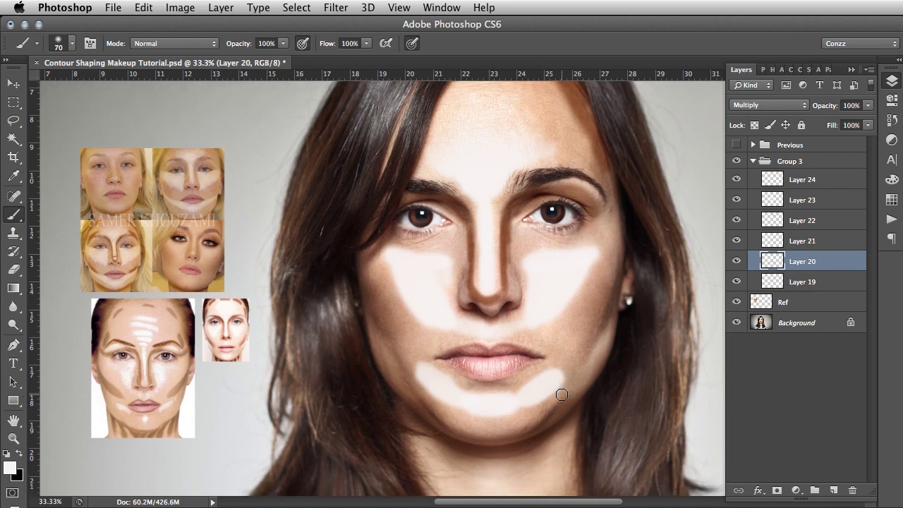
{"action": "key", "text": "bracketright"}
{"action": "key", "text": "bracketright"}
{"action": "key", "text": "bracketright"}
{"action": "key", "text": "bracketright"}
{"action": "key", "text": "bracketright"}
{"action": "key", "text": "bracketright"}
{"action": "key", "text": "bracketright"}
{"action": "key", "text": "bracketright"}
{"action": "key", "text": "bracketright"}
{"action": "key", "text": "bracketright"}
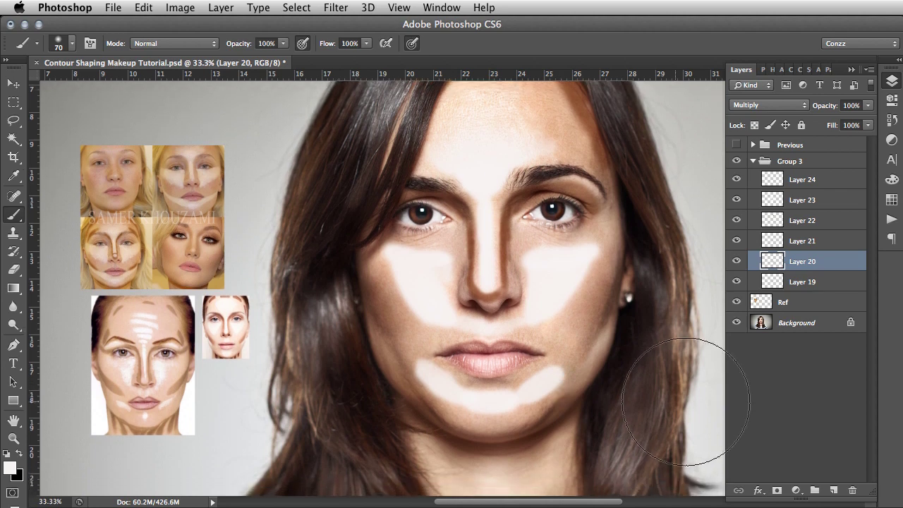
{"action": "key", "text": "bracketleft"}
{"action": "key", "text": "bracketleft"}
{"action": "key", "text": "bracketleft"}
{"action": "key", "text": "bracketleft"}
{"action": "key", "text": "bracketleft"}
{"action": "key", "text": "bracketleft"}
{"action": "key", "text": "bracketleft"}
{"action": "key", "text": "bracketleft"}
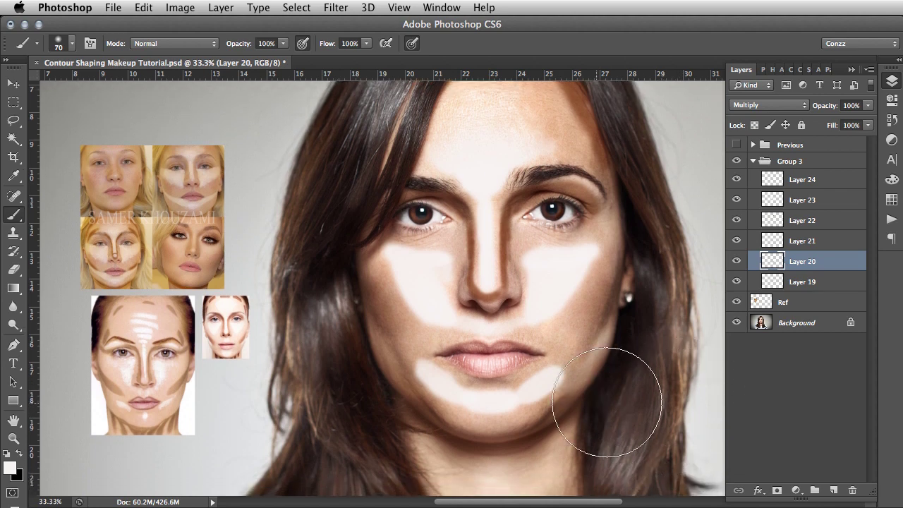
{"action": "key", "text": "bracketleft"}
{"action": "key", "text": "bracketleft"}
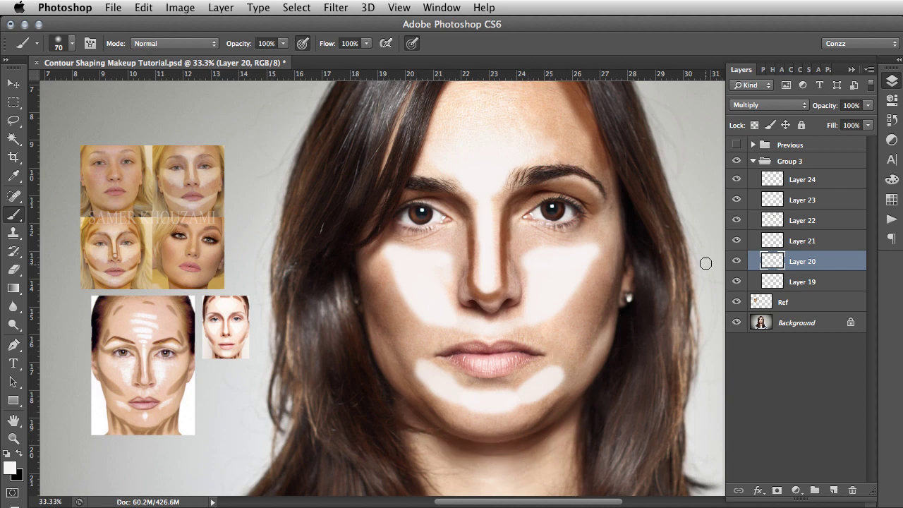
Toggle Layer 21 to check the nose contours, and blend them with a Gaussian Blur of 12.0 pixels.
{"action": "left_click", "coordinate": [802, 244]}
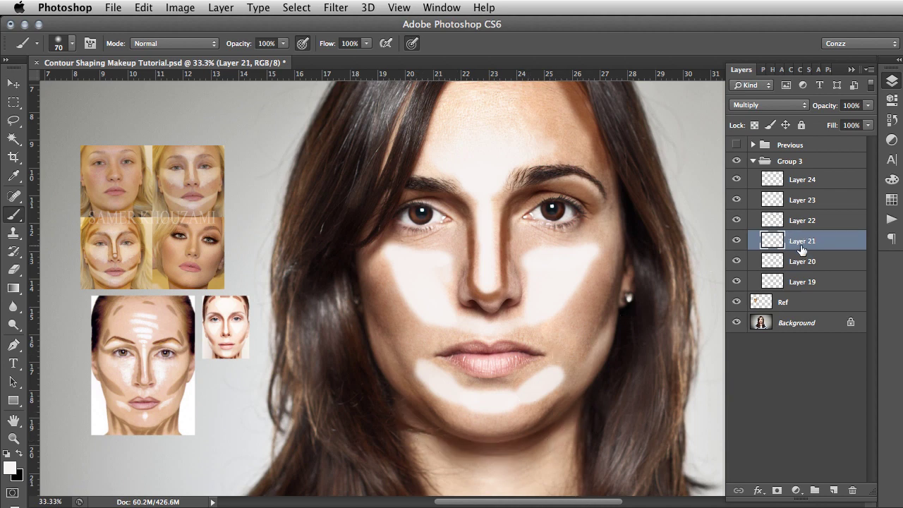
{"action": "left_click", "coordinate": [735, 242]}
{"action": "left_click", "coordinate": [735, 243]}
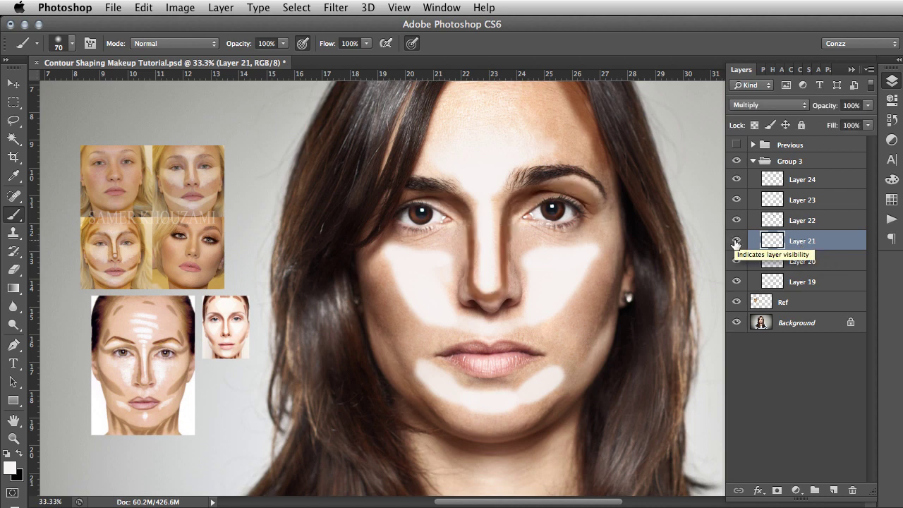
{"action": "left_click", "coordinate": [735, 243]}
{"action": "left_click", "coordinate": [735, 243]}
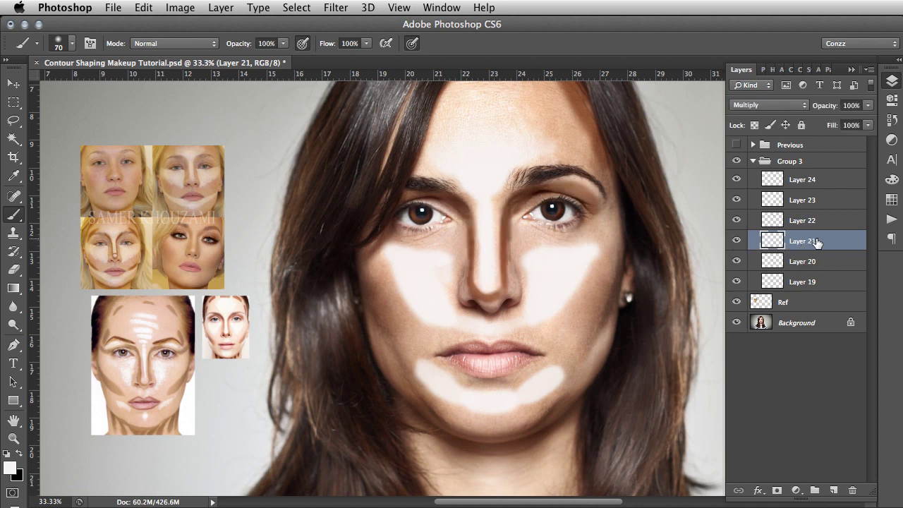
{"action": "left_click", "coordinate": [336, 9]}
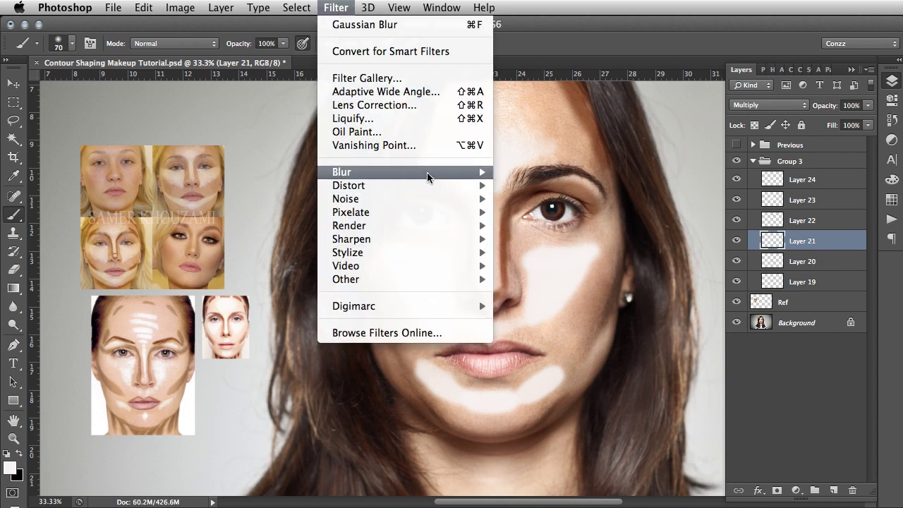
{"action": "mouse_move", "coordinate": [426, 172]}
{"action": "left_click", "coordinate": [565, 278]}
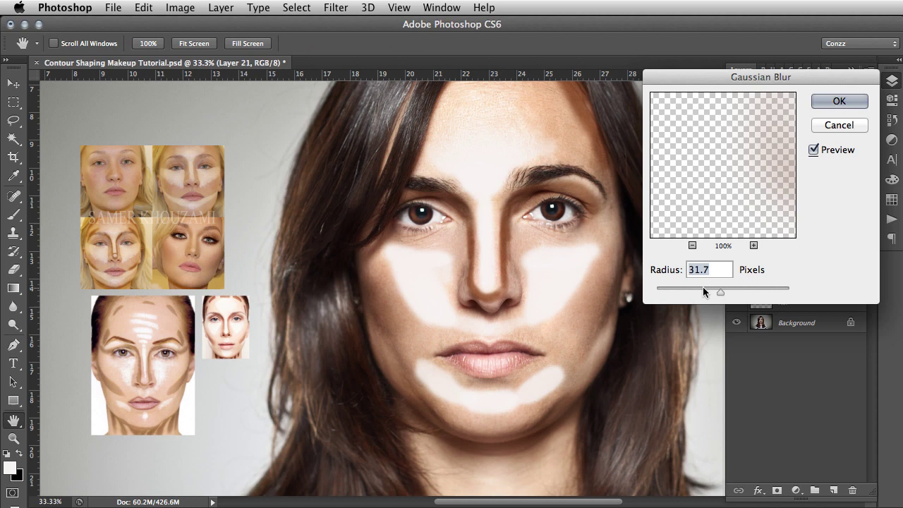
{"action": "left_click", "coordinate": [695, 288]}
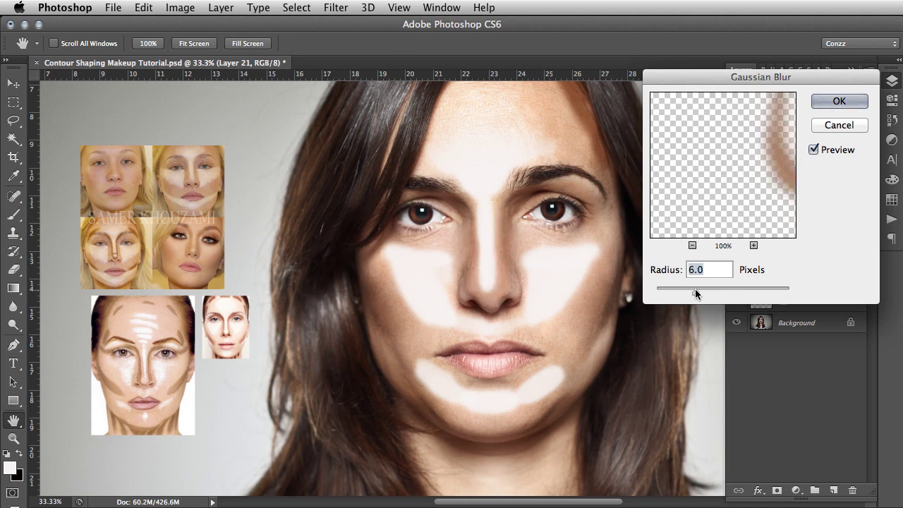
{"action": "left_click_drag", "start_coordinate": [695, 288], "coordinate": [709, 288]}
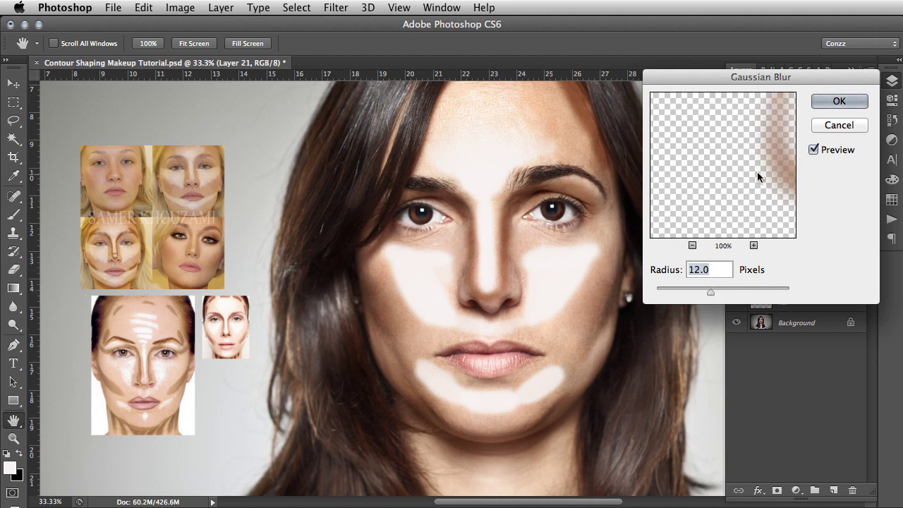
{"action": "left_click", "coordinate": [838, 104]}
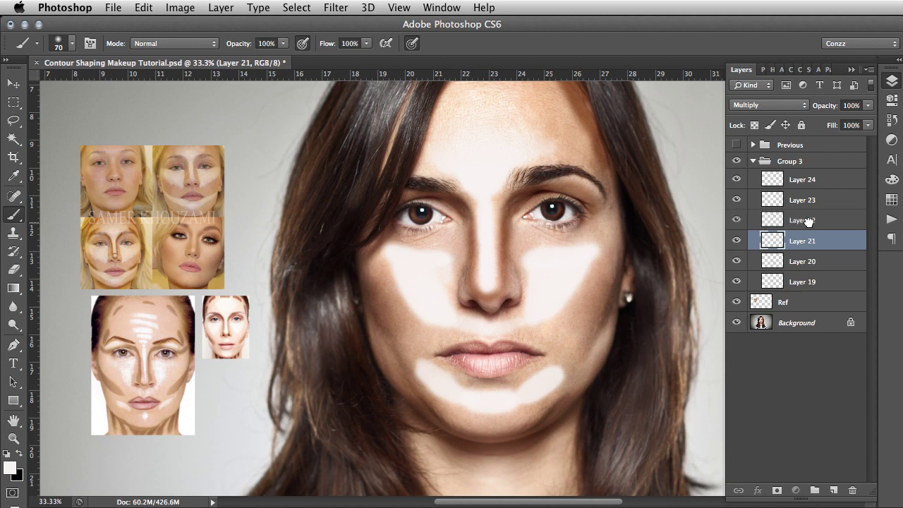
Check the forehead contour on Layer 22 and soften it with Gaussian Blur, using a radius larger than 12 pixels.
{"action": "left_click_drag", "start_coordinate": [811, 222], "coordinate": [812, 223]}
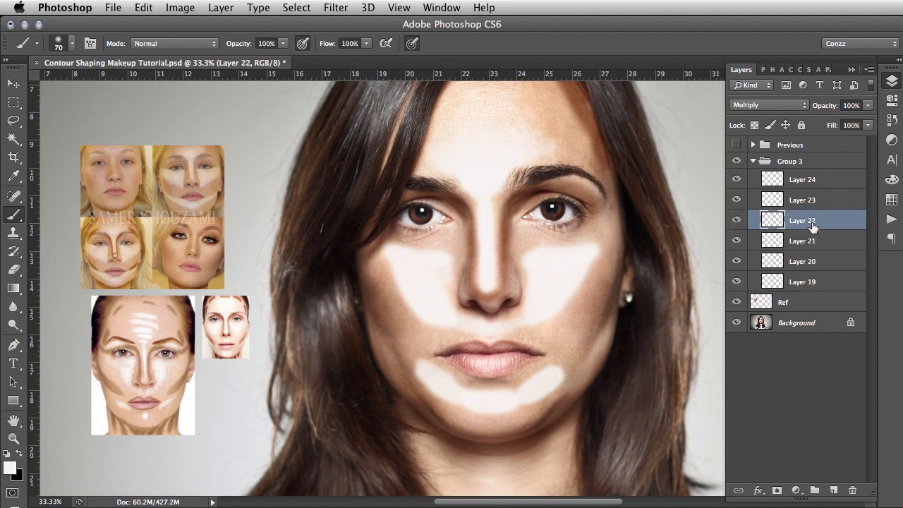
{"action": "left_click", "coordinate": [737, 221]}
{"action": "left_click", "coordinate": [738, 221]}
{"action": "scroll", "coordinate": [644, 249], "scroll_direction": "up", "scroll_amount": 2}
{"action": "scroll", "coordinate": [644, 250], "scroll_direction": "up", "scroll_amount": 3}
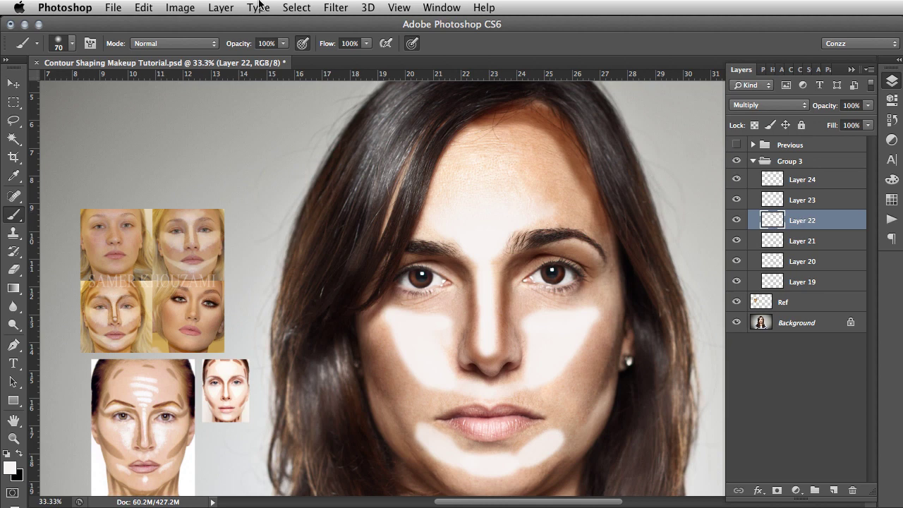
{"action": "left_click", "coordinate": [333, 7]}
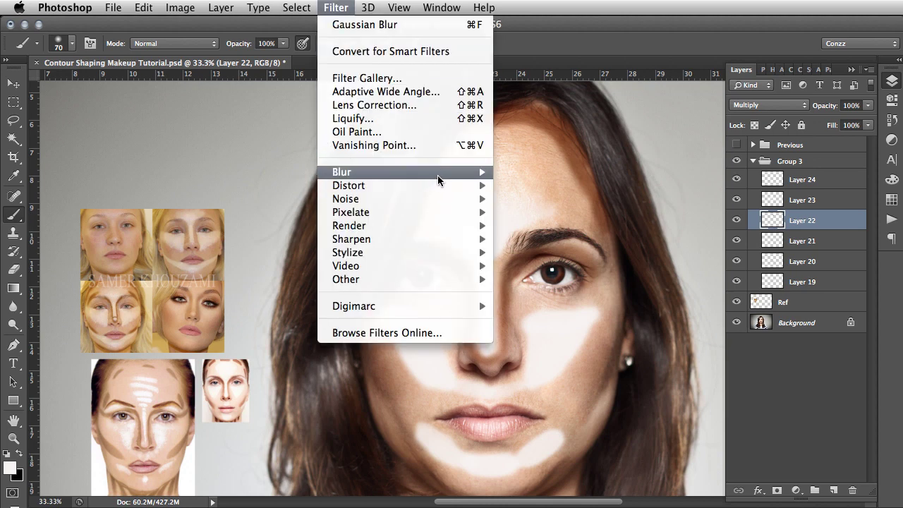
{"action": "mouse_move", "coordinate": [464, 175]}
{"action": "left_click", "coordinate": [543, 279]}
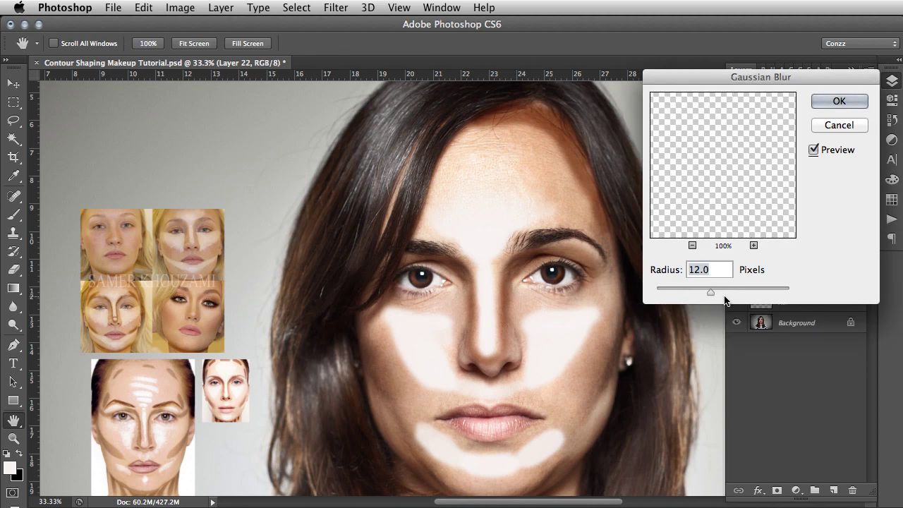
{"action": "left_click_drag", "start_coordinate": [728, 290], "coordinate": [731, 290]}
{"action": "left_click", "coordinate": [832, 101]}
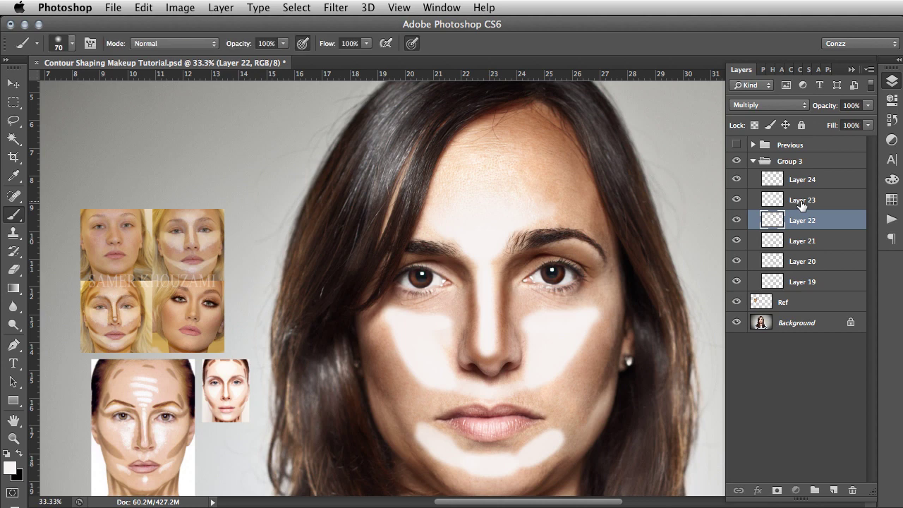
Check the white highlights on Layer 23 by toggling its visibility, and set its blend mode to Soft Light.
{"action": "left_click_drag", "start_coordinate": [801, 204], "coordinate": [798, 203]}
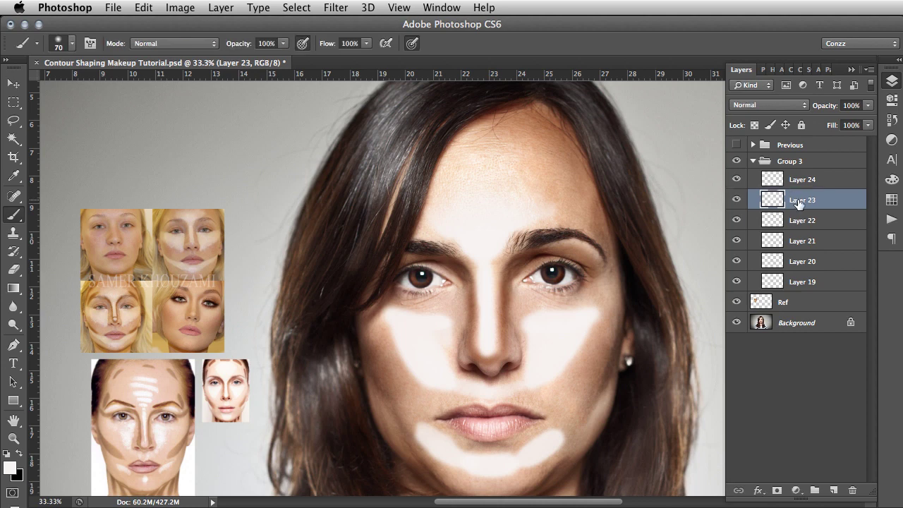
{"action": "left_click", "coordinate": [736, 200]}
{"action": "left_click", "coordinate": [737, 200]}
{"action": "left_click", "coordinate": [783, 109]}
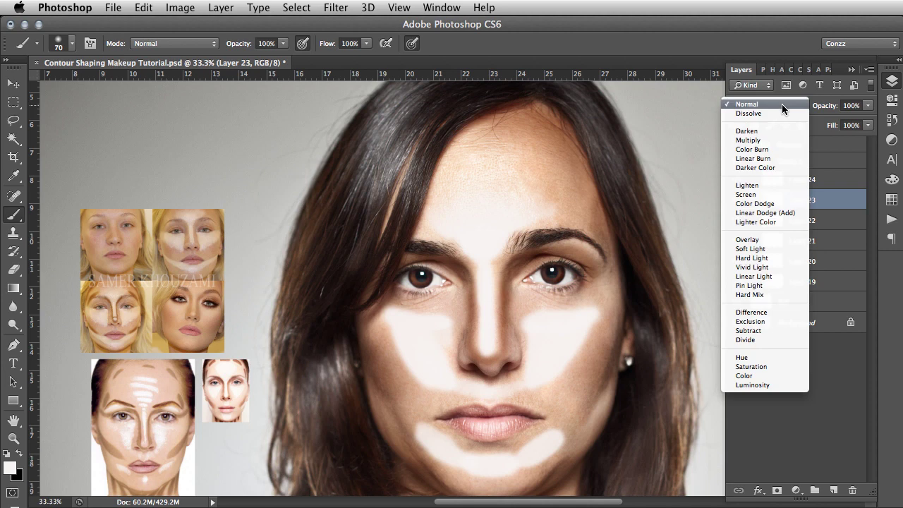
{"action": "left_click", "coordinate": [758, 249]}
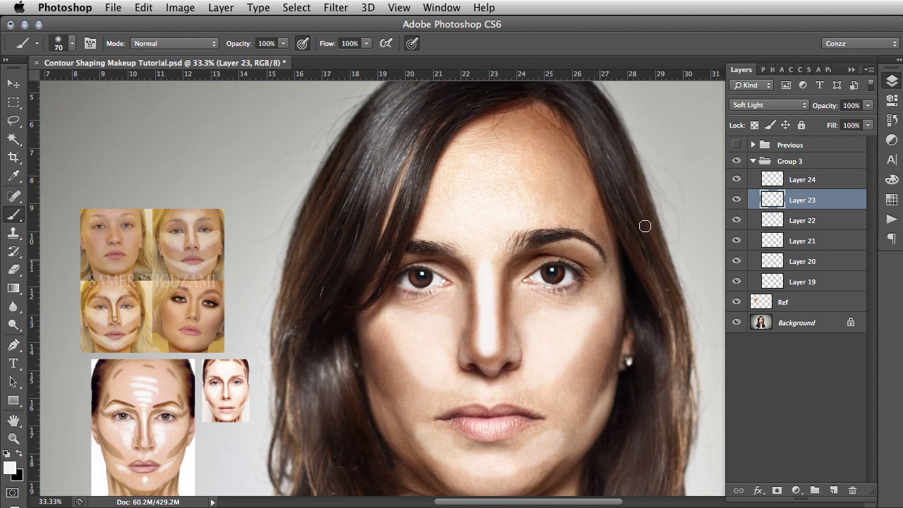
Soften the white highlights on Layer 23 with a Gaussian Blur of 36.0 pixels.
{"action": "scroll", "coordinate": [544, 282], "scroll_direction": "down", "scroll_amount": 1}
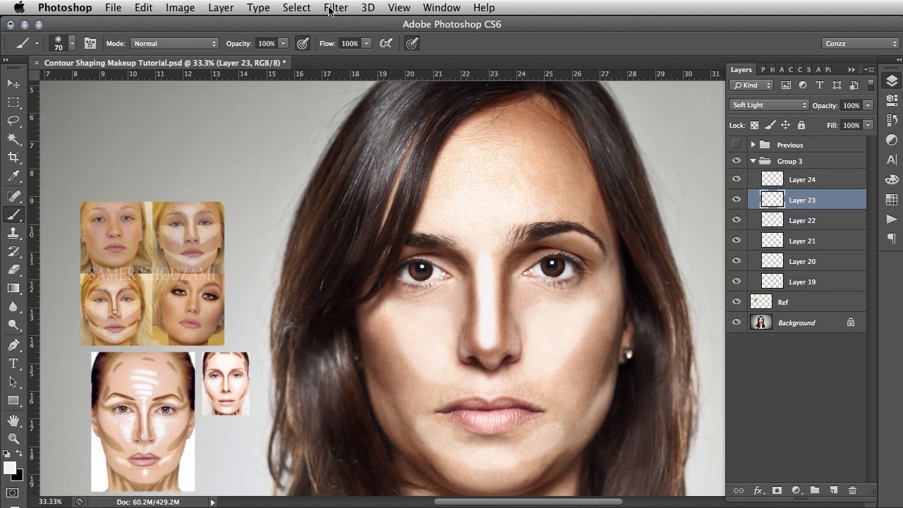
{"action": "left_click", "coordinate": [328, 10]}
{"action": "mouse_move", "coordinate": [409, 172]}
{"action": "left_click", "coordinate": [550, 279]}
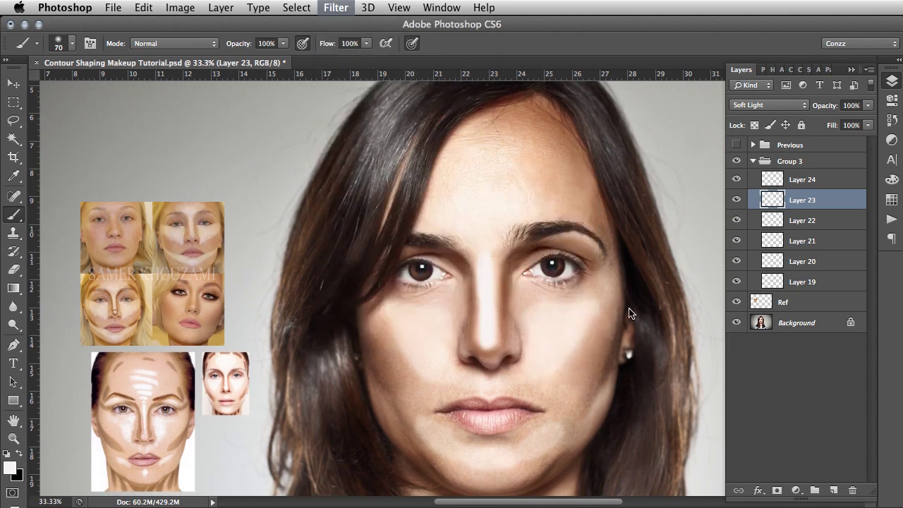
{"action": "left_click_drag", "start_coordinate": [705, 288], "coordinate": [699, 287]}
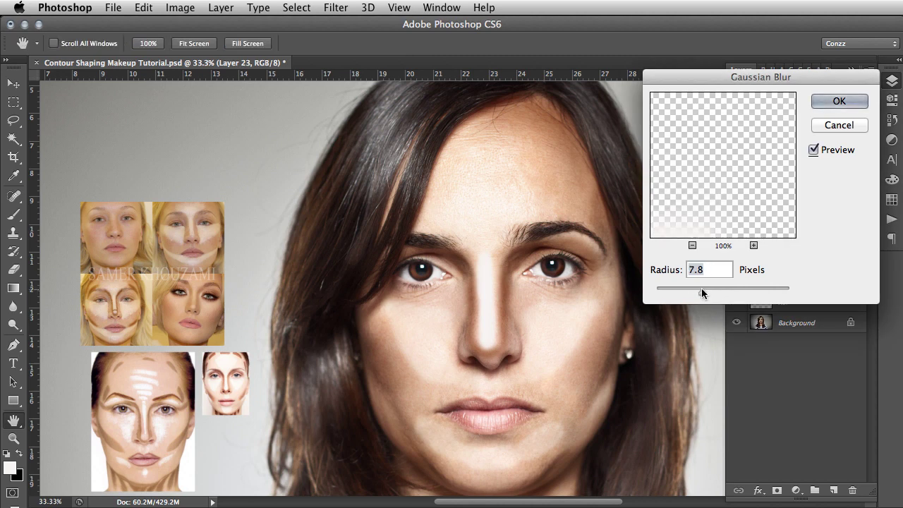
{"action": "left_click_drag", "start_coordinate": [706, 288], "coordinate": [721, 288]}
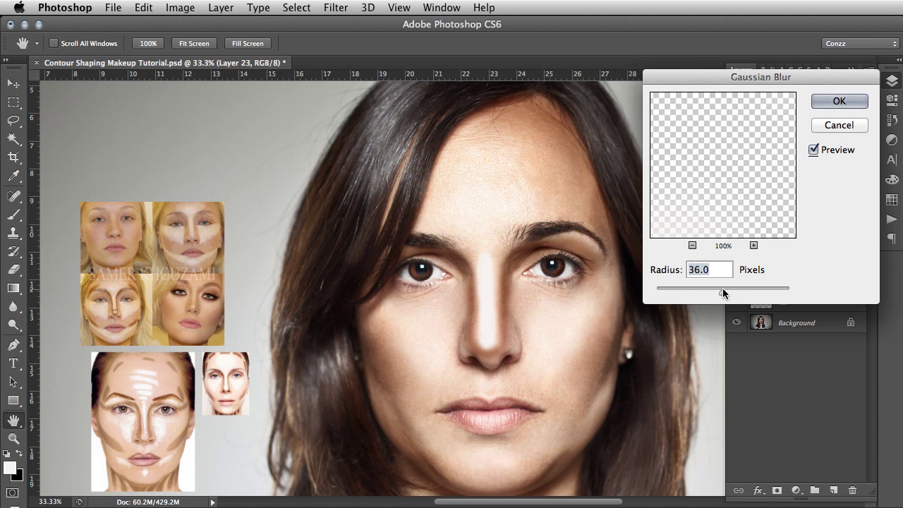
{"action": "left_click", "coordinate": [822, 103]}
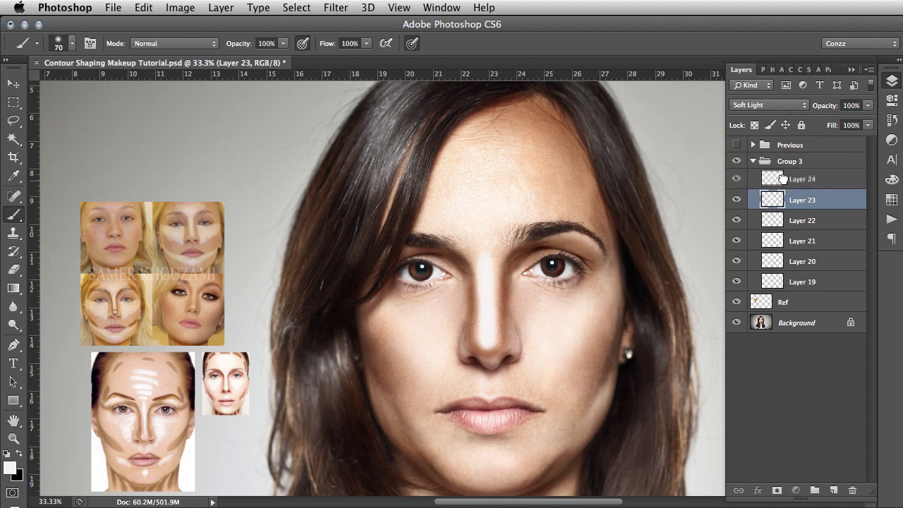
Toggle Layer 24 to check its highlight, and blend it with Soft Light at 65% opacity.
{"action": "left_click", "coordinate": [786, 181]}
{"action": "left_click", "coordinate": [736, 179]}
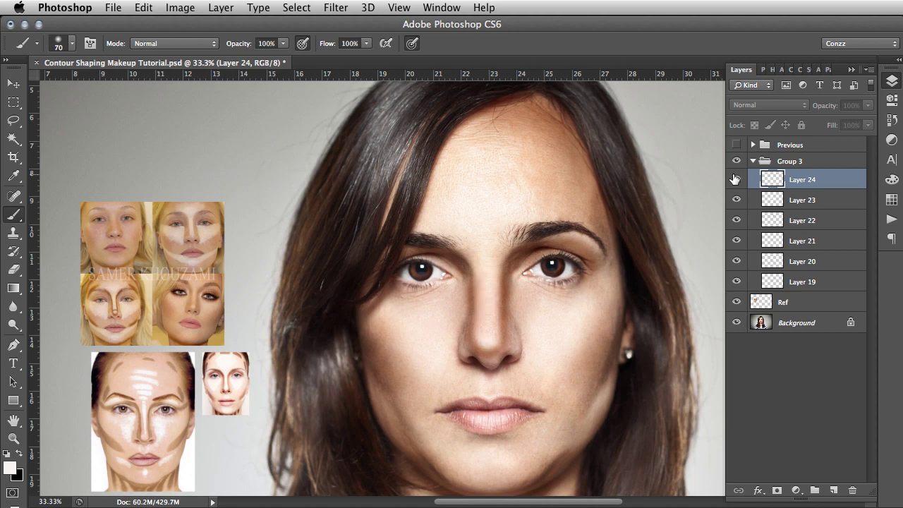
{"action": "left_click", "coordinate": [735, 179]}
{"action": "left_click", "coordinate": [770, 106]}
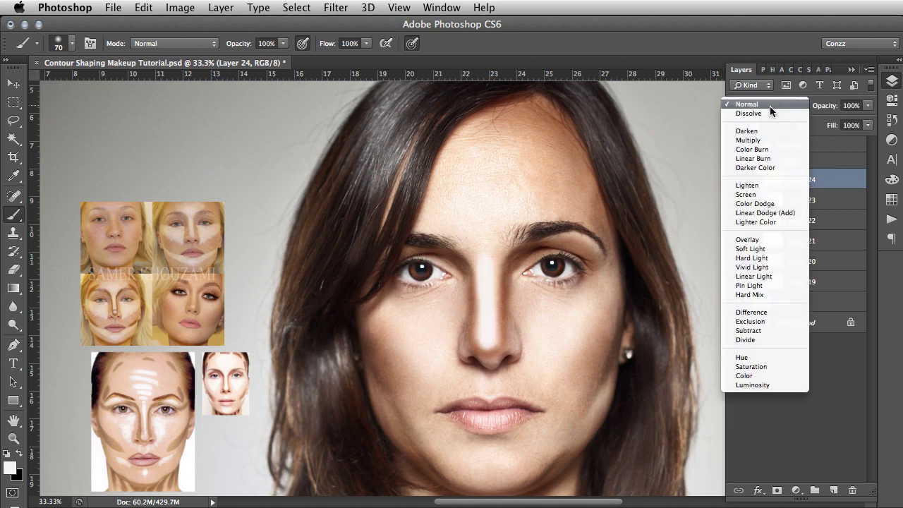
{"action": "left_click", "coordinate": [765, 249]}
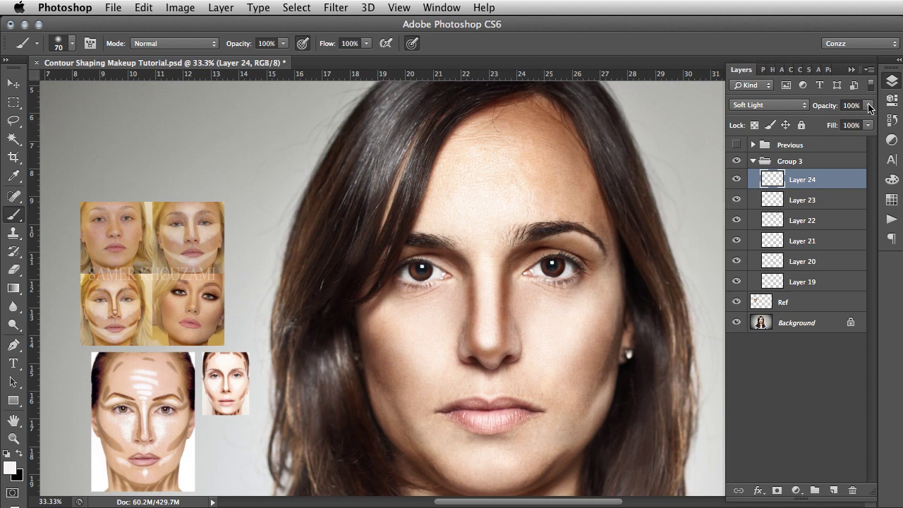
{"action": "left_click_drag", "start_coordinate": [868, 106], "coordinate": [846, 127]}
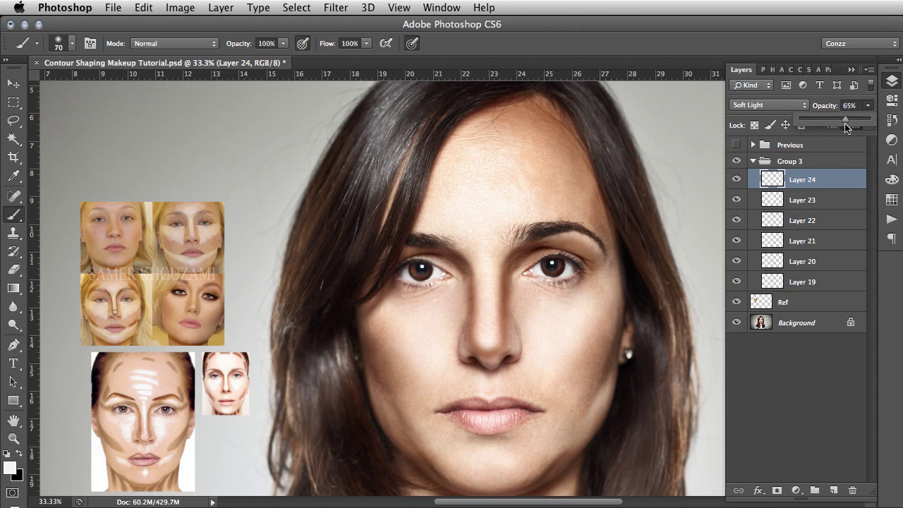
Toggle the nose contours on Layer 21 and examine their blending up close and across the whole portrait.
{"action": "left_click", "coordinate": [793, 243]}
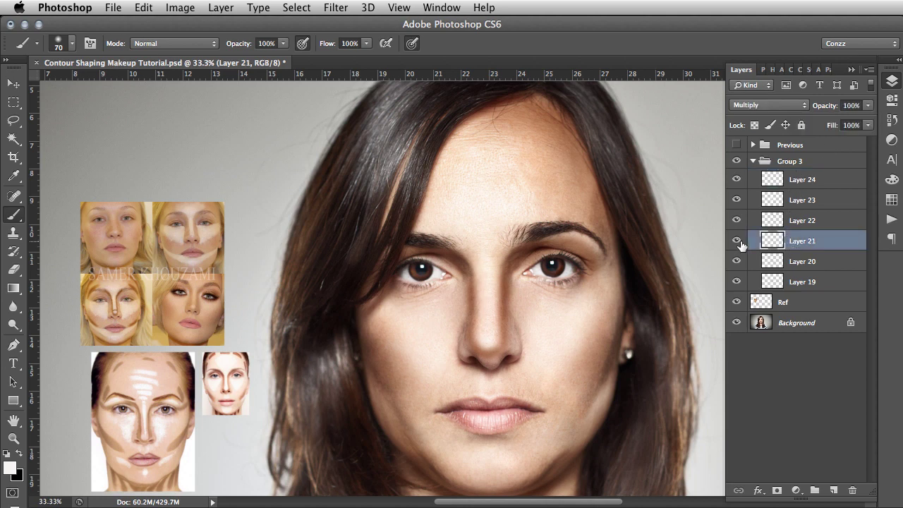
{"action": "left_click", "coordinate": [736, 244]}
{"action": "left_click", "coordinate": [736, 245]}
{"action": "key", "text": "super+plus"}
{"action": "key", "text": "super+plus"}
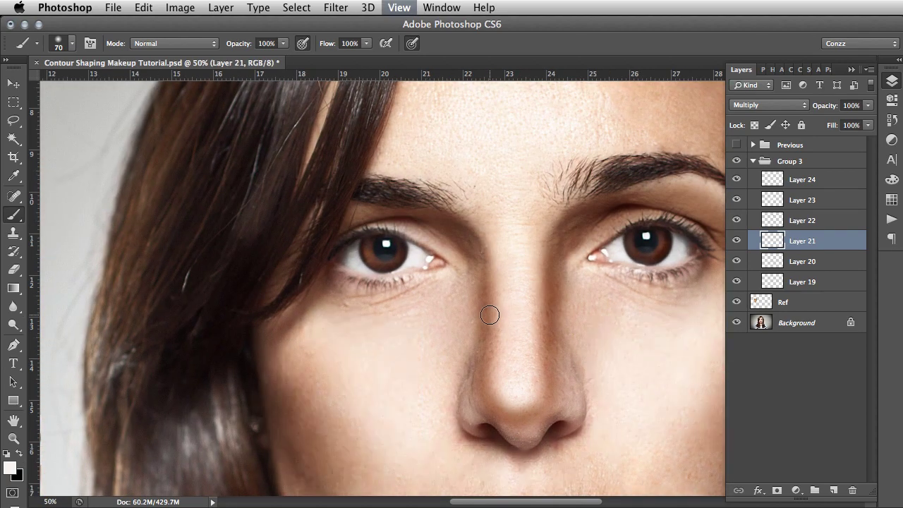
{"action": "key", "text": "super+plus"}
{"action": "key", "text": "super+plus"}
{"action": "scroll", "coordinate": [546, 314], "scroll_direction": "down", "scroll_amount": 2}
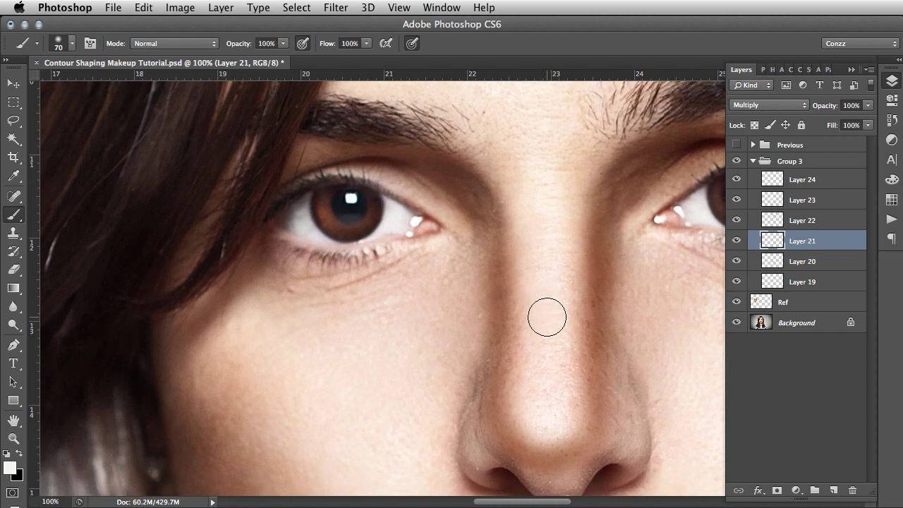
{"action": "scroll", "coordinate": [547, 316], "scroll_direction": "down", "scroll_amount": 1}
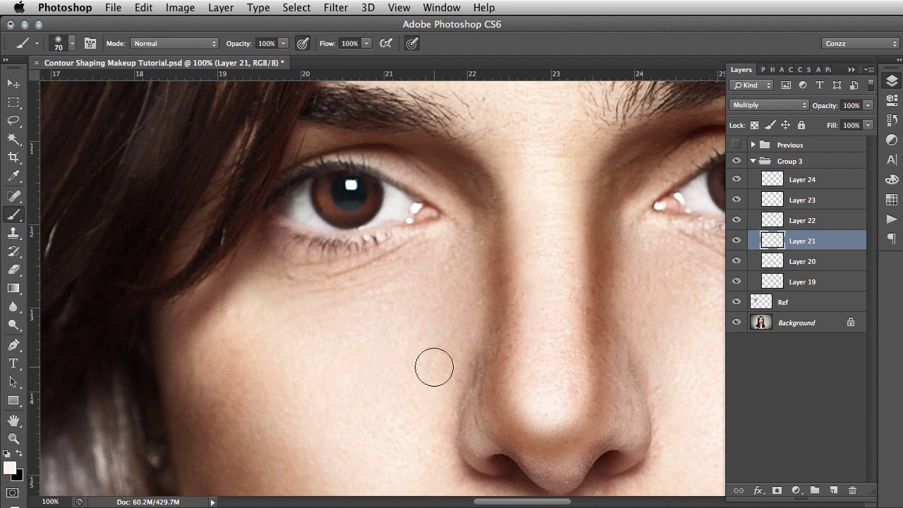
{"action": "key", "text": "super+minus"}
{"action": "key", "text": "super+minus"}
{"action": "key", "text": "super+minus"}
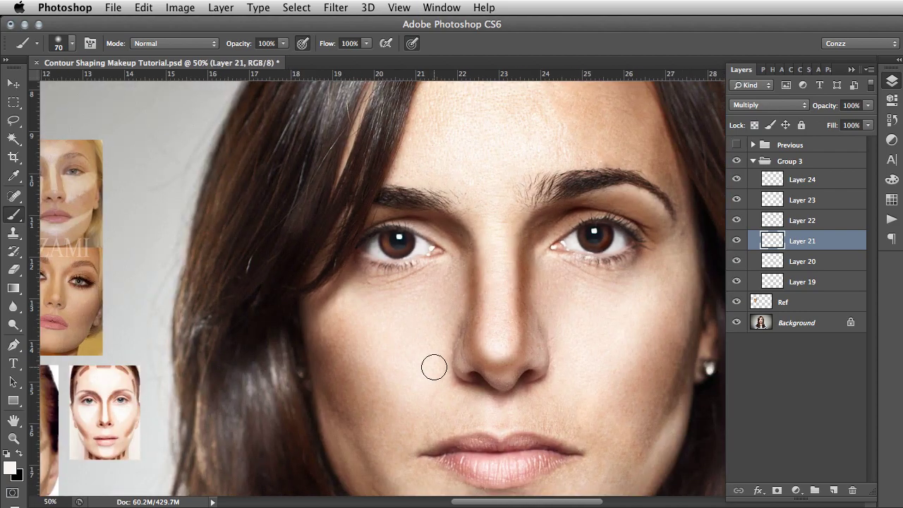
{"action": "key", "text": "super+minus"}
{"action": "key", "text": "super+minus"}
{"action": "key", "text": "super+minus"}
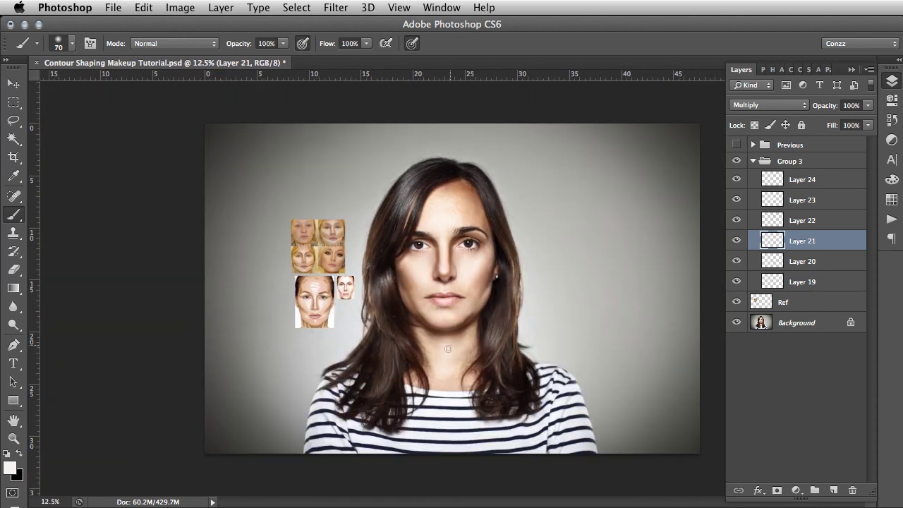
{"action": "key", "text": "super+minus"}
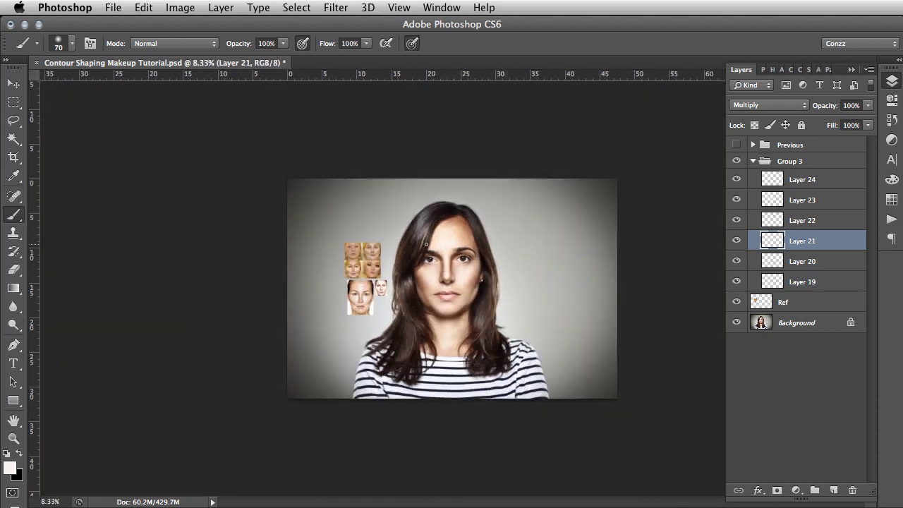
Reduce the opacity of the nose contours on Layer 21 to 62%.
{"action": "key", "text": "super+plus"}
{"action": "key", "text": "super+plus"}
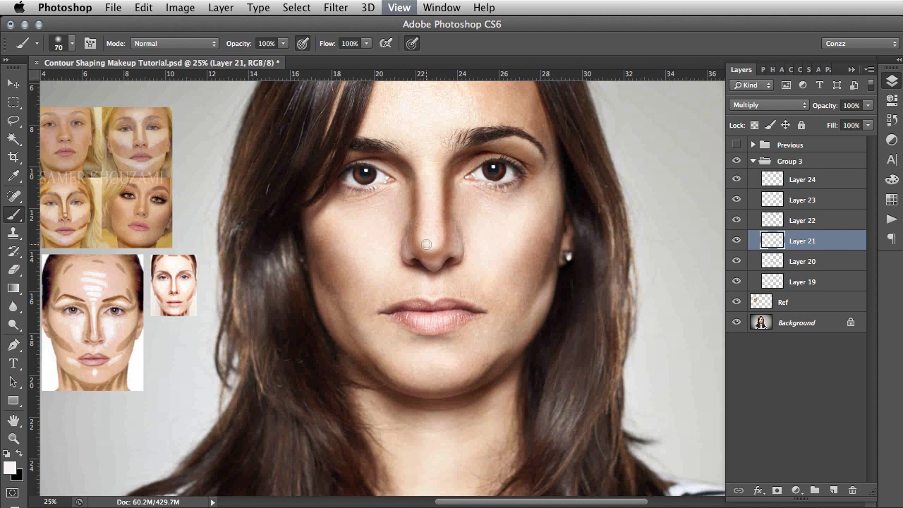
{"action": "key", "text": "super+plus"}
{"action": "scroll", "coordinate": [431, 247], "scroll_direction": "up", "scroll_amount": 3}
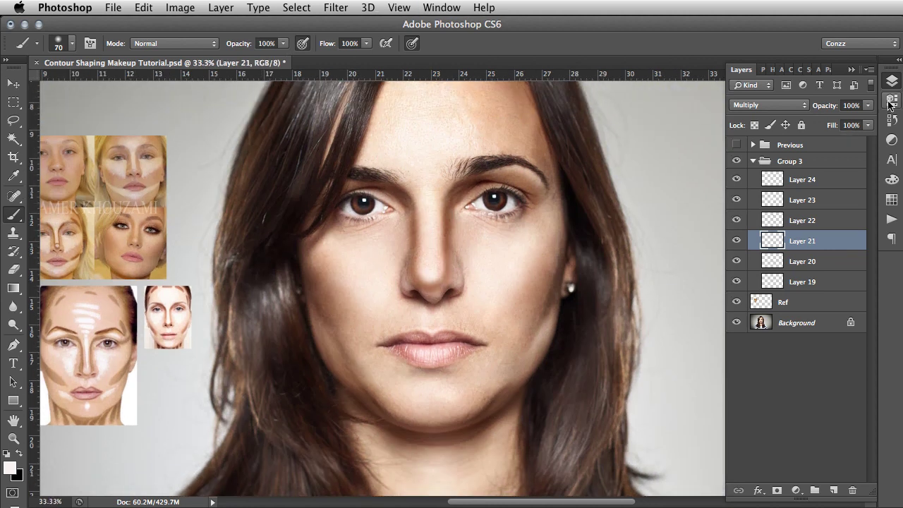
{"action": "left_click", "coordinate": [867, 105]}
{"action": "mouse_move", "coordinate": [849, 124]}
{"action": "left_mouse_down"}
{"action": "mouse_move", "coordinate": [800, 122]}
{"action": "mouse_move", "coordinate": [843, 124]}
{"action": "left_mouse_up"}
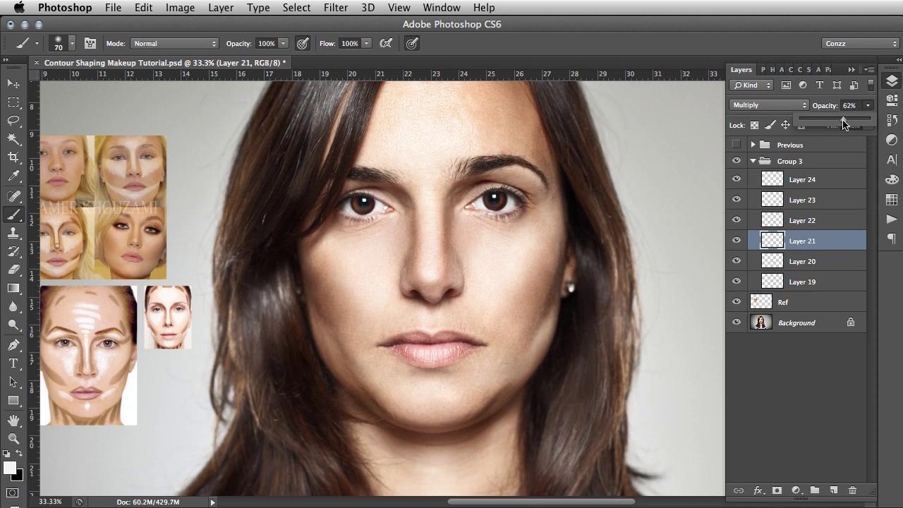
Compare the face with and without the jawline contour by toggling the visibility of Layer 20.
{"action": "left_click", "coordinate": [802, 261]}
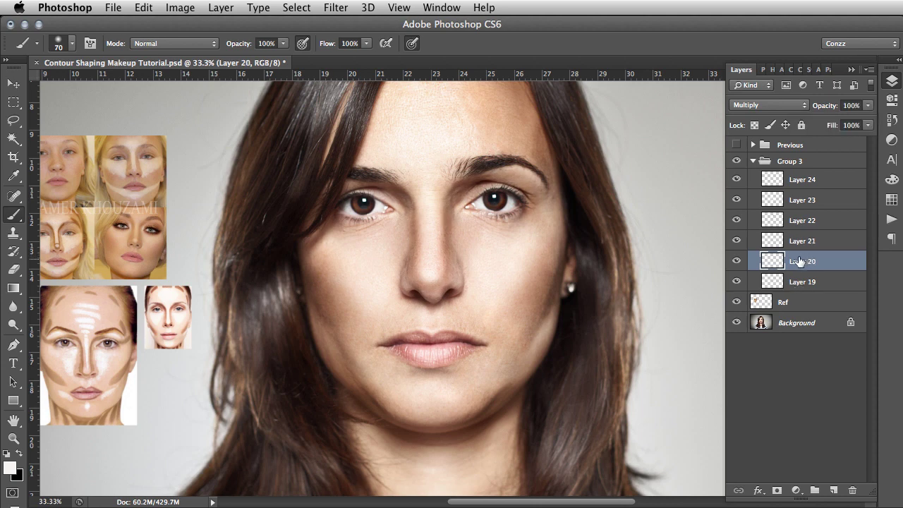
{"action": "left_click", "coordinate": [736, 262]}
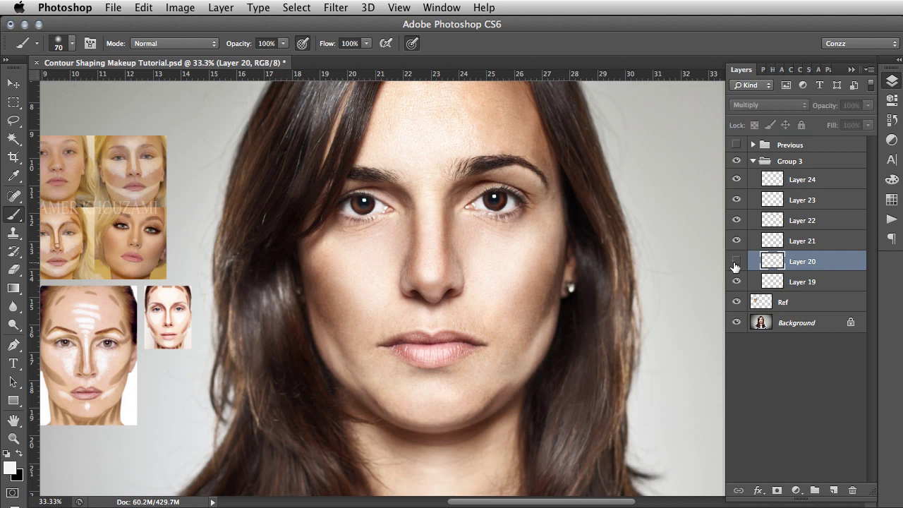
{"action": "left_click", "coordinate": [735, 262]}
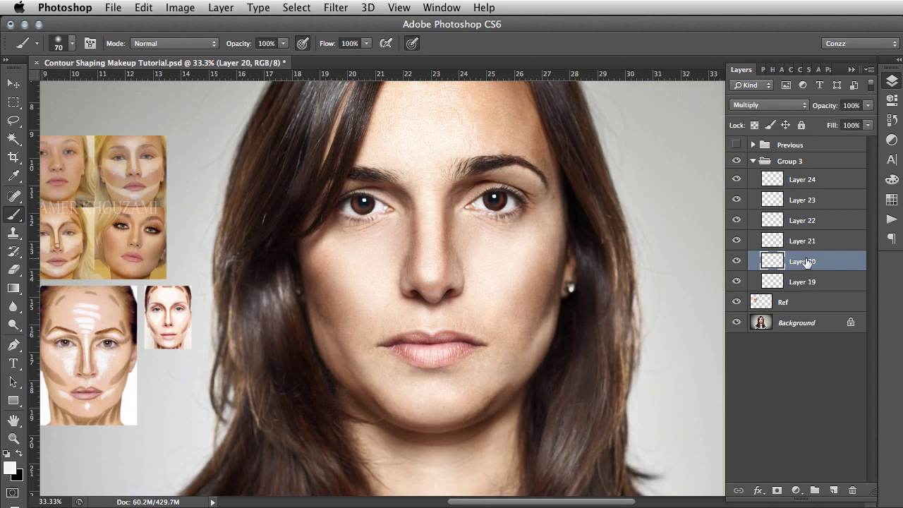
{"action": "left_click", "coordinate": [736, 262]}
{"action": "left_click", "coordinate": [736, 262]}
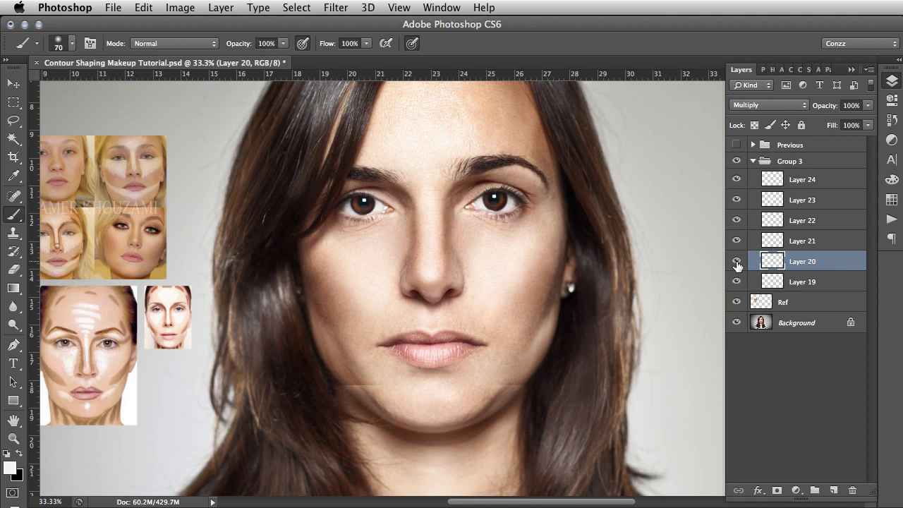
Check the cheek contours by toggling Layer 19, and lower that layer's opacity slightly.
{"action": "left_click", "coordinate": [735, 282]}
{"action": "left_click", "coordinate": [735, 281]}
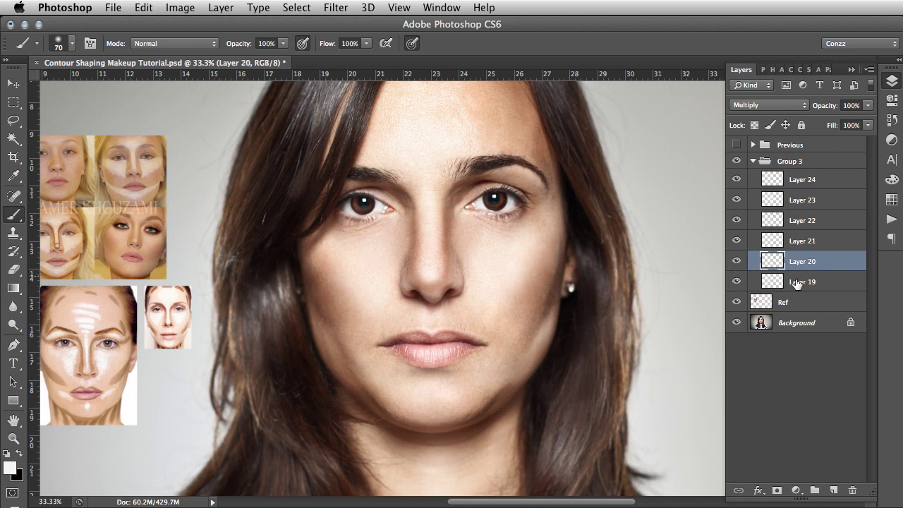
{"action": "left_click", "coordinate": [806, 282]}
{"action": "left_click", "coordinate": [867, 105]}
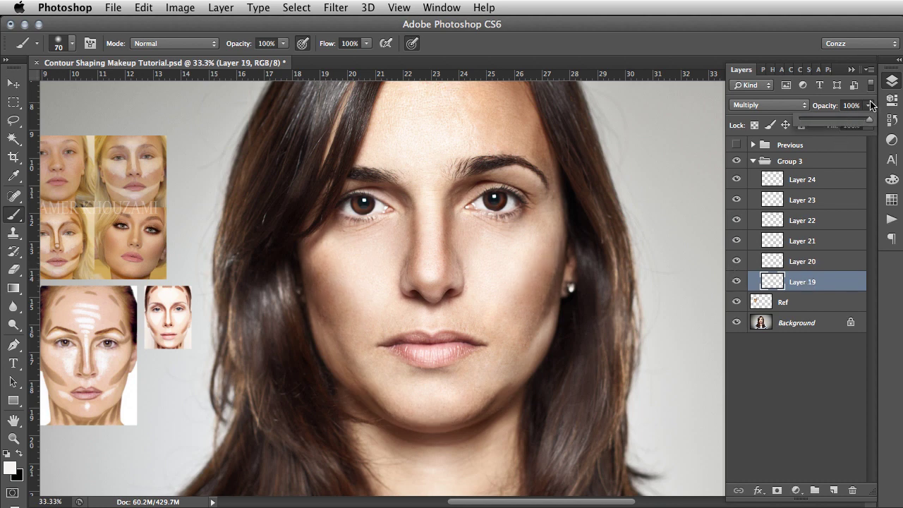
{"action": "mouse_move", "coordinate": [865, 119]}
{"action": "left_mouse_down"}
{"action": "mouse_move", "coordinate": [770, 126]}
{"action": "mouse_move", "coordinate": [879, 131]}
{"action": "mouse_move", "coordinate": [856, 131]}
{"action": "left_mouse_up"}
Toggle the white highlights on Layer 23 to check them, and reduce the layer's opacity to 91%.
{"action": "left_click", "coordinate": [803, 221]}
{"action": "left_click", "coordinate": [803, 221]}
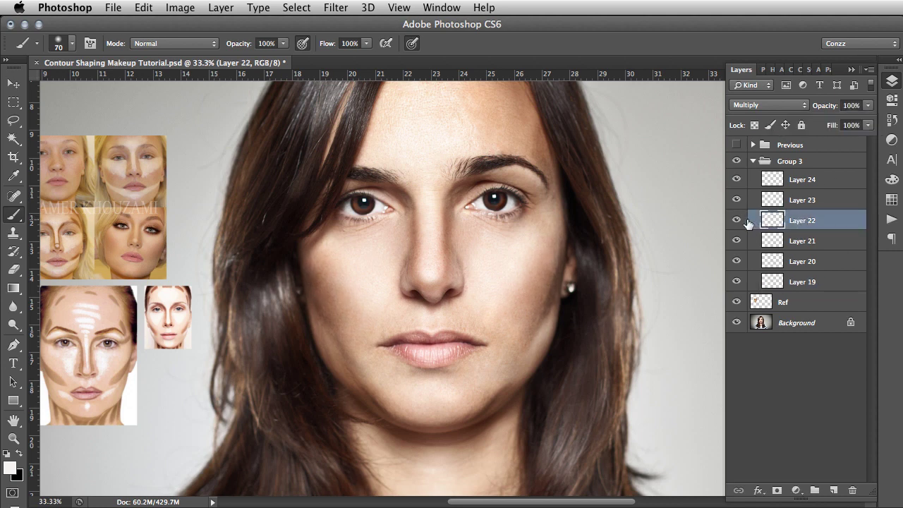
{"action": "left_click", "coordinate": [823, 204]}
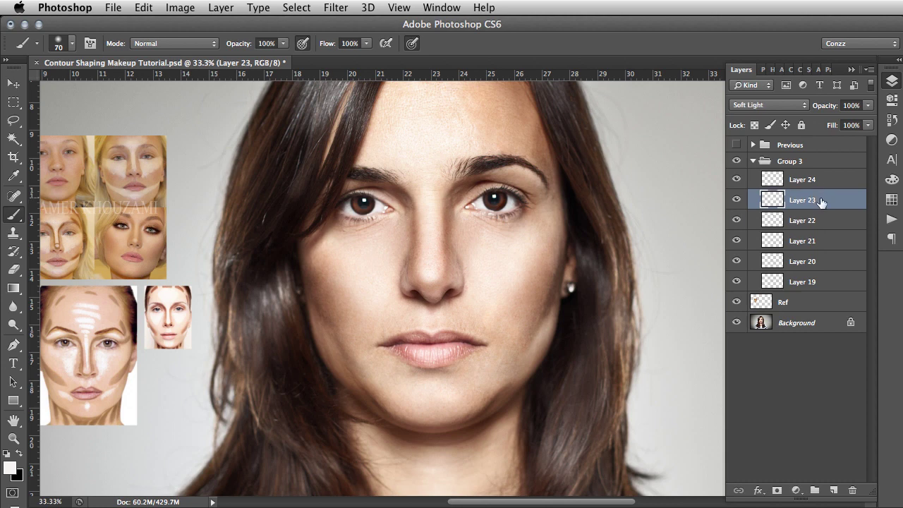
{"action": "left_click", "coordinate": [737, 199]}
{"action": "left_click", "coordinate": [738, 201]}
{"action": "left_click", "coordinate": [868, 105]}
{"action": "mouse_move", "coordinate": [870, 119]}
{"action": "left_mouse_down"}
{"action": "mouse_move", "coordinate": [805, 123]}
{"action": "mouse_move", "coordinate": [860, 128]}
{"action": "left_mouse_up"}
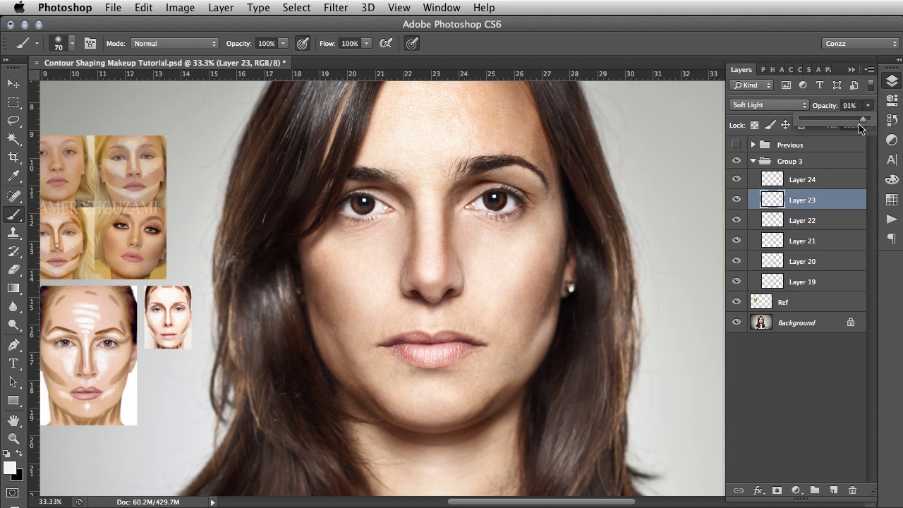
Select Group 3 and collapse it to hide its list of makeup layers.
{"action": "left_click", "coordinate": [805, 169]}
{"action": "left_click", "coordinate": [805, 167]}
{"action": "left_click", "coordinate": [752, 162]}
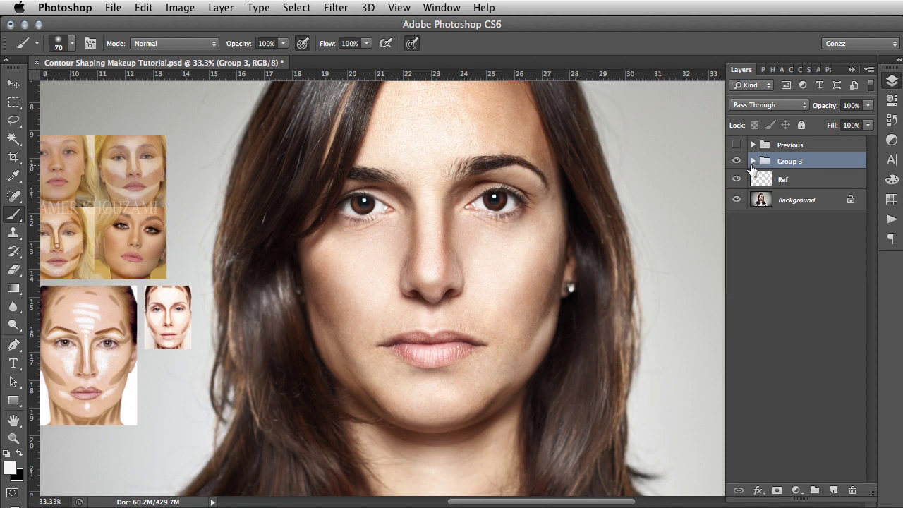